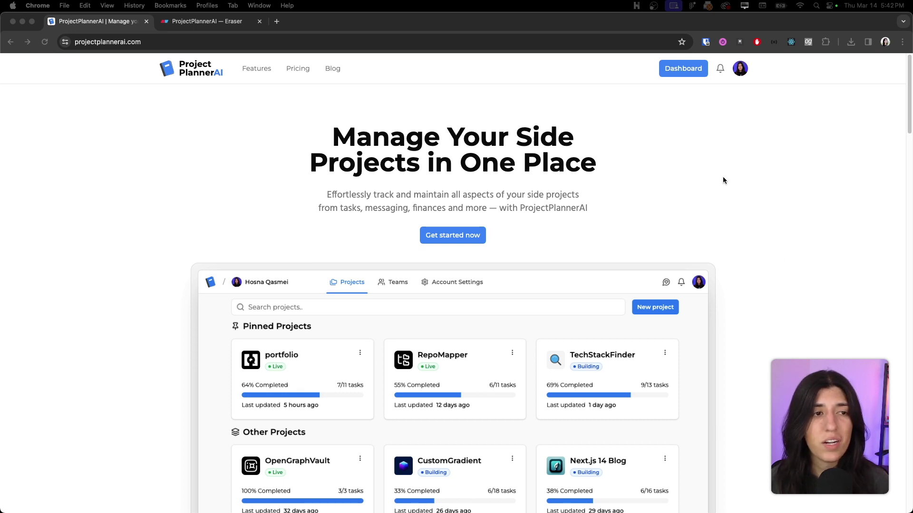
Open the TechStackFinder dashboard, with two to-do work items and Beam Analytics and Github resources
click(783, 196)
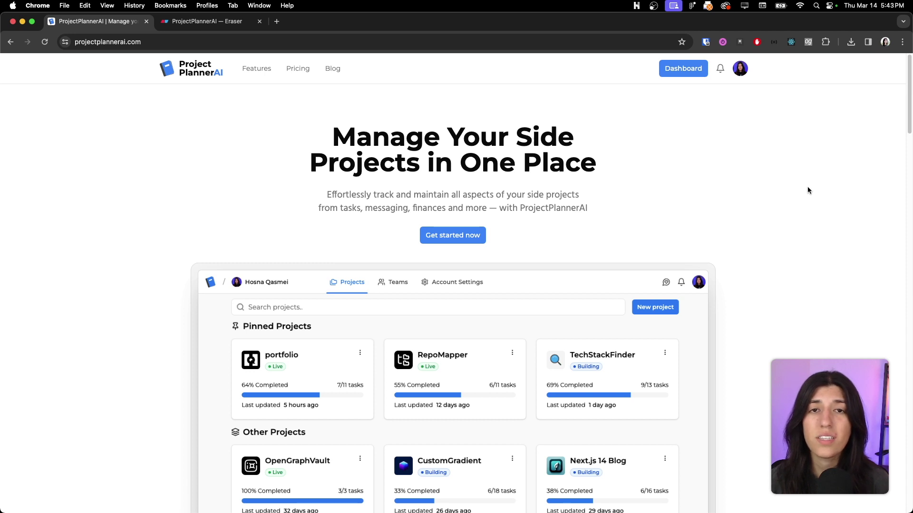
scroll(734, 209, down, 8)
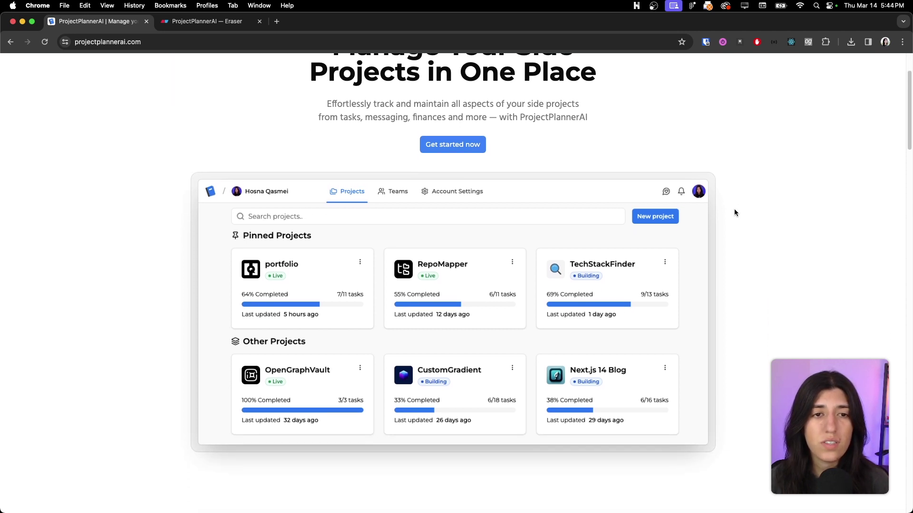
scroll(733, 212, down, 4)
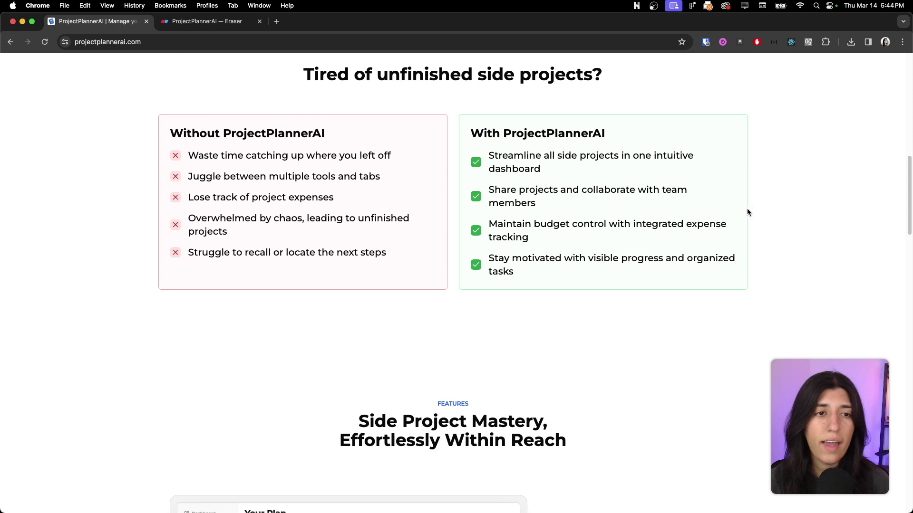
scroll(575, 225, up, 2)
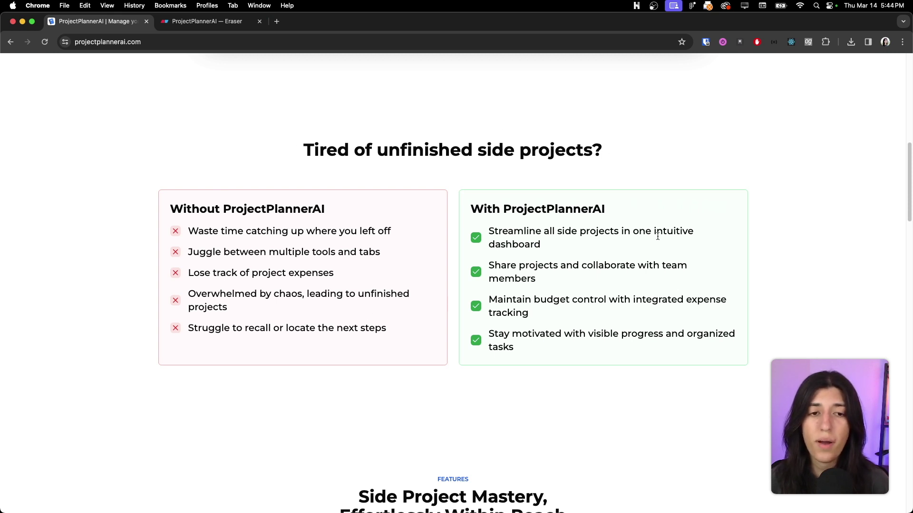
scroll(533, 304, down, 15)
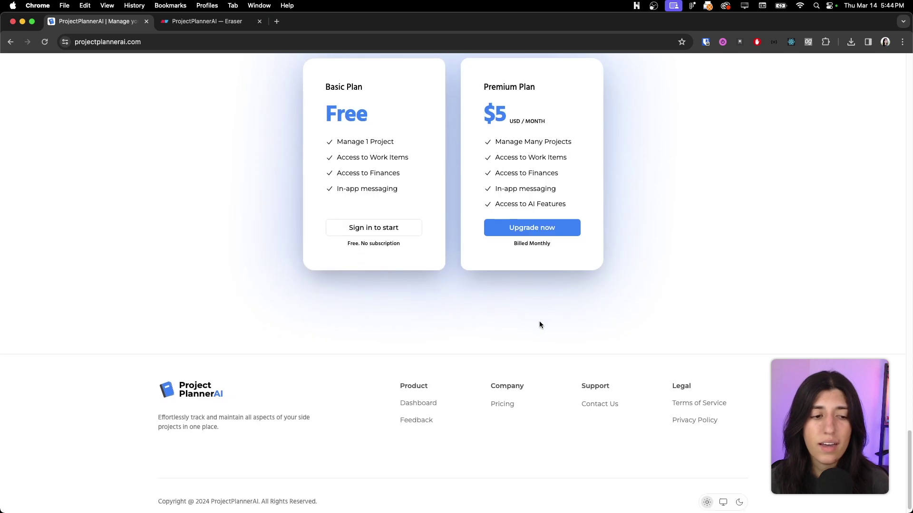
scroll(538, 324, up, 20)
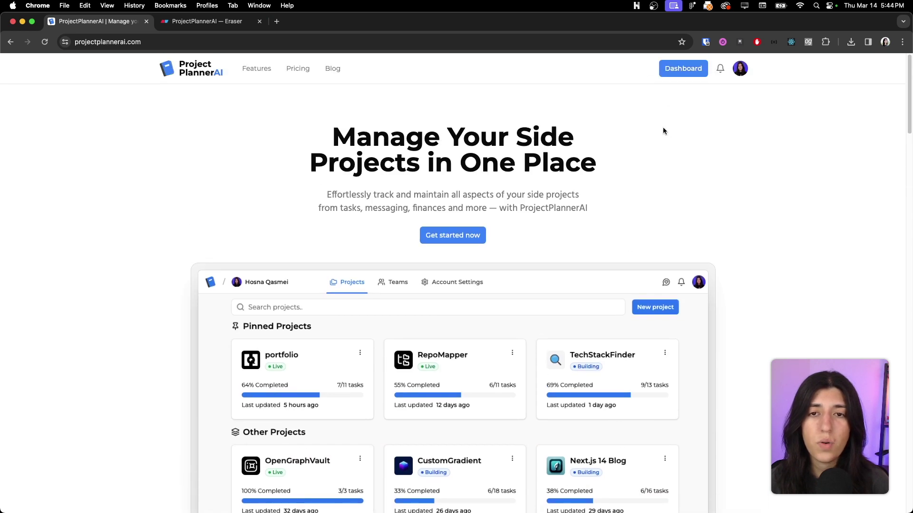
click(676, 71)
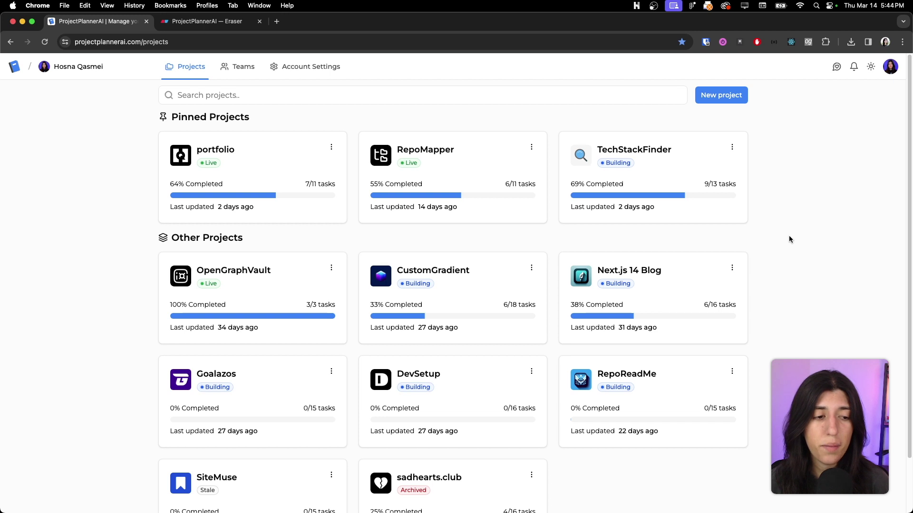
click(651, 181)
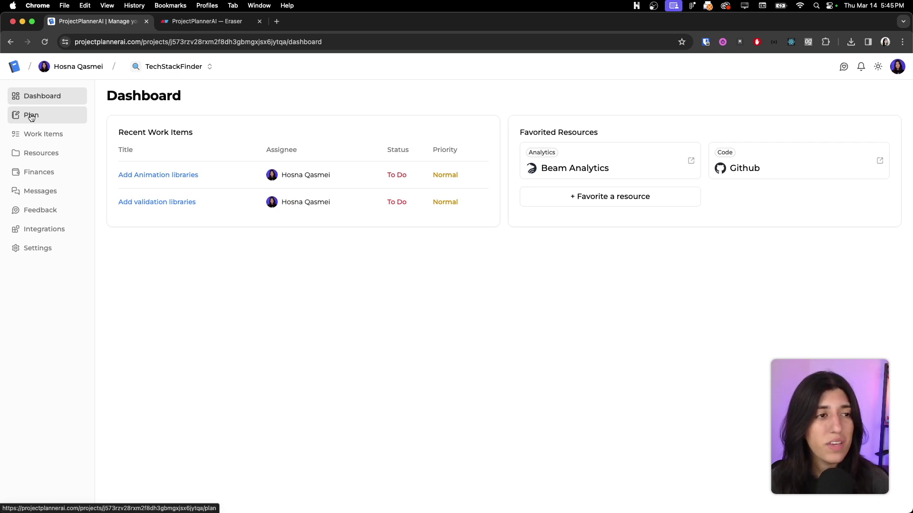
Open TechStackFinder's generated plan and read through its Marketing section
click(31, 117)
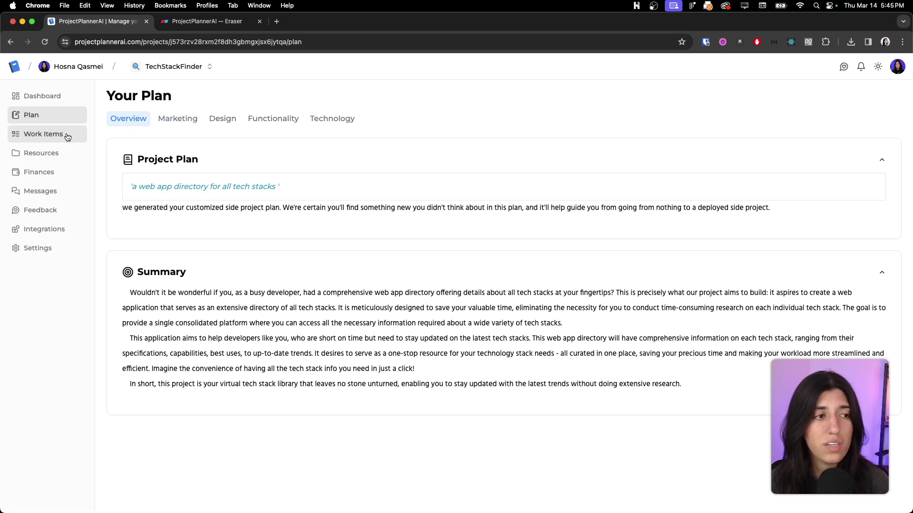
click(185, 124)
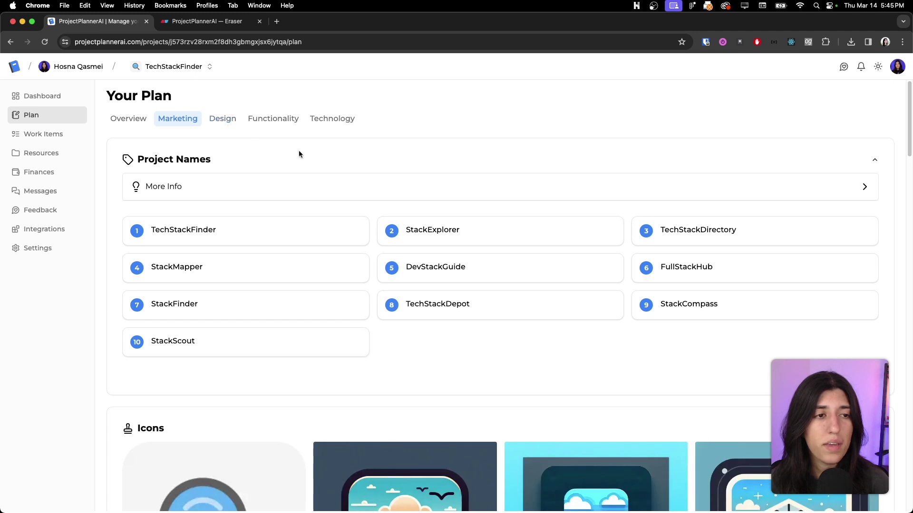
scroll(302, 215, down, 1)
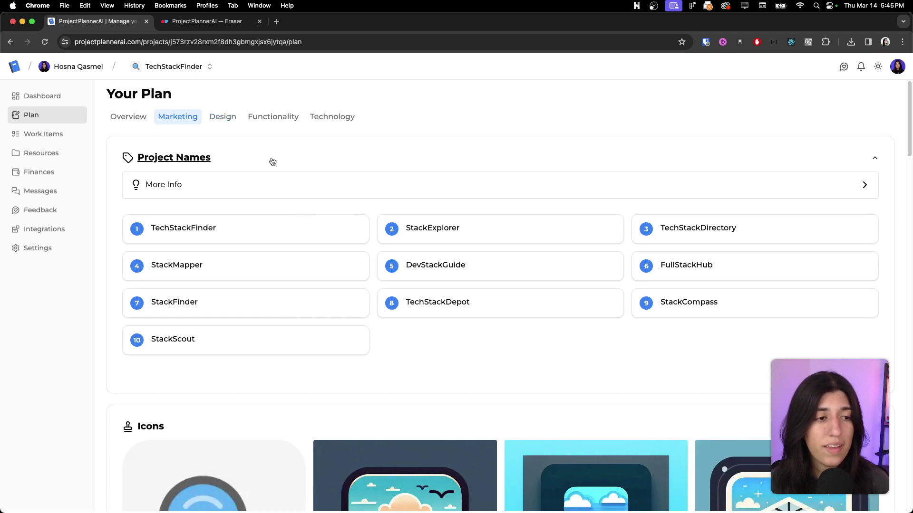
scroll(245, 200, down, 6)
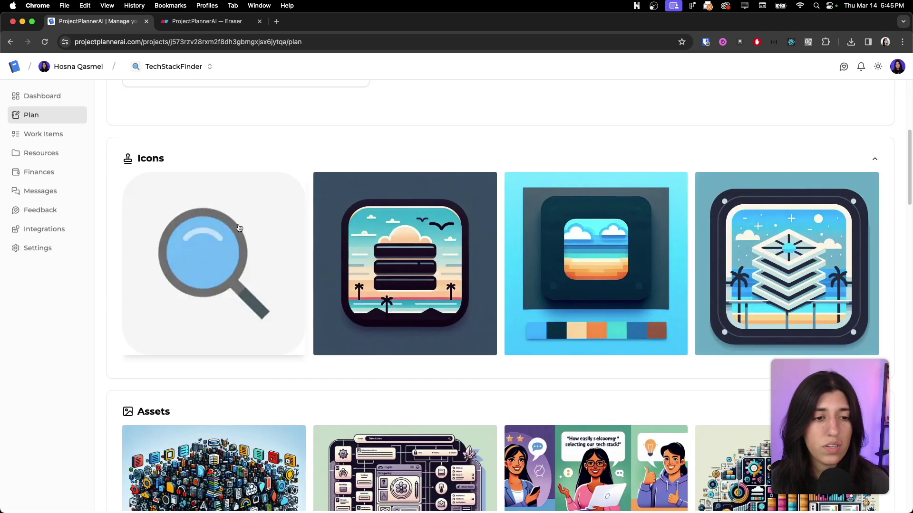
scroll(475, 257, down, 1)
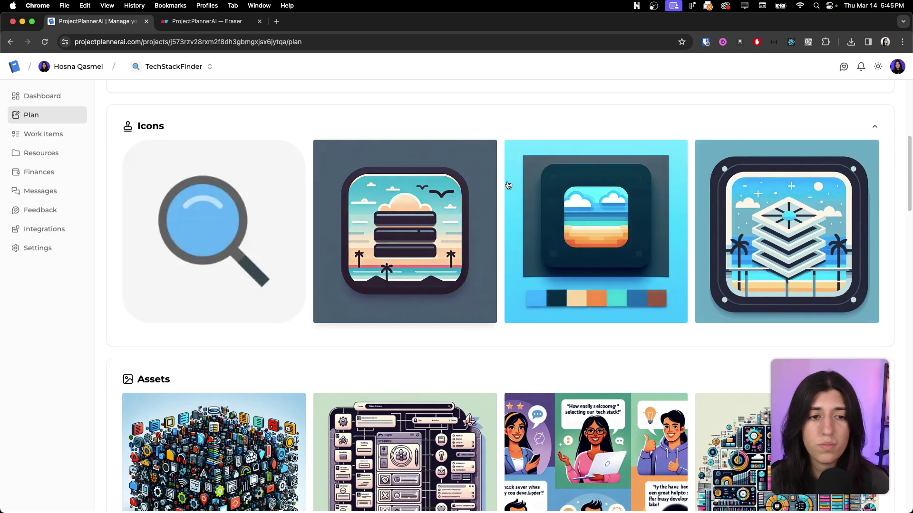
scroll(513, 223, down, 10)
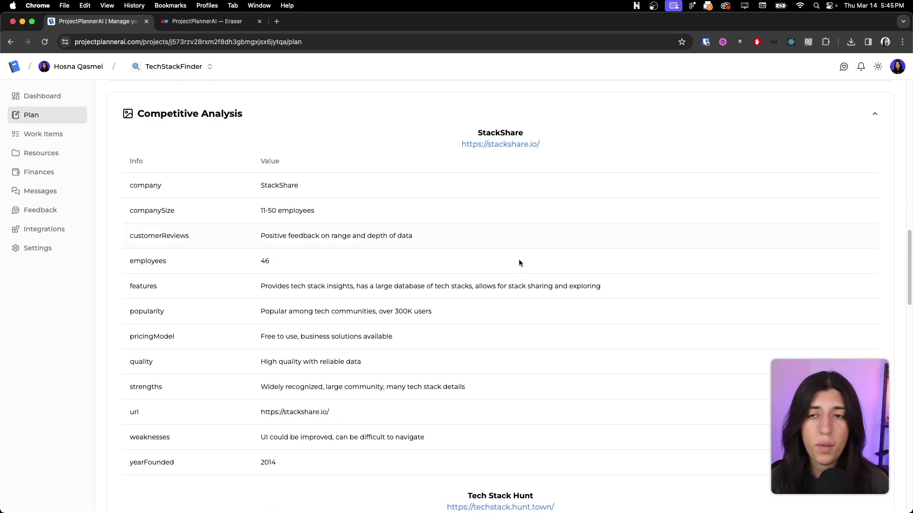
scroll(520, 261, down, 7)
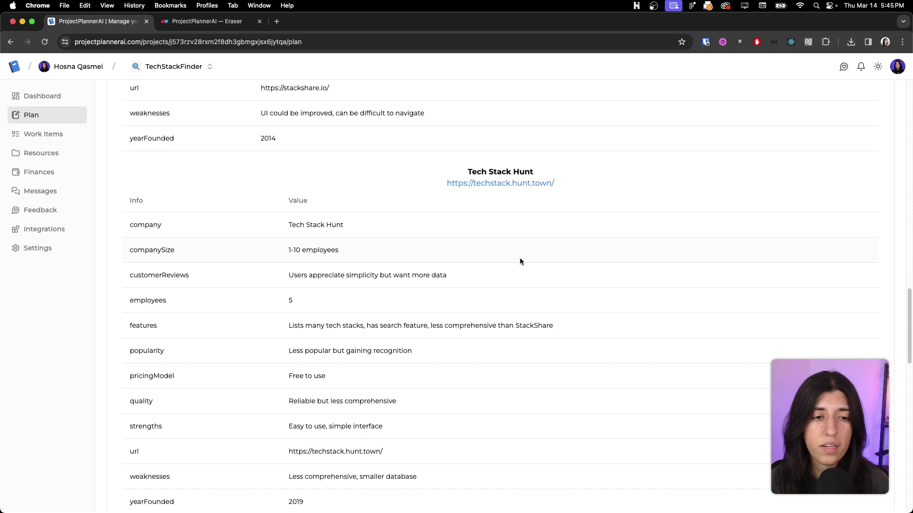
scroll(520, 257, up, 8)
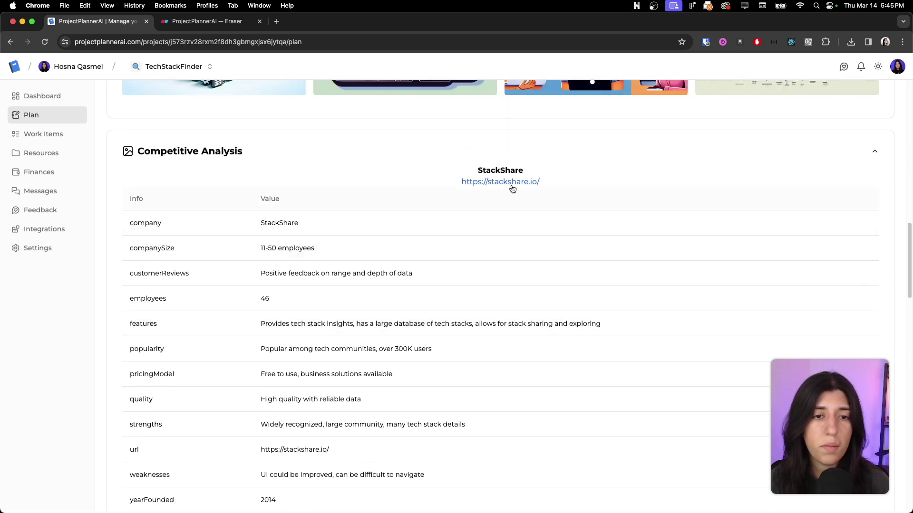
scroll(497, 205, down, 14)
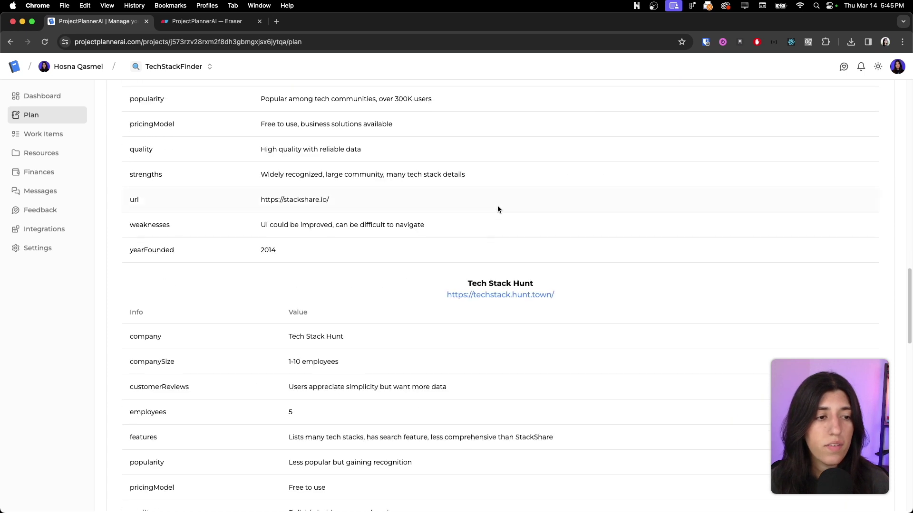
scroll(517, 229, down, 10)
scroll(520, 252, up, 20)
scroll(527, 281, up, 20)
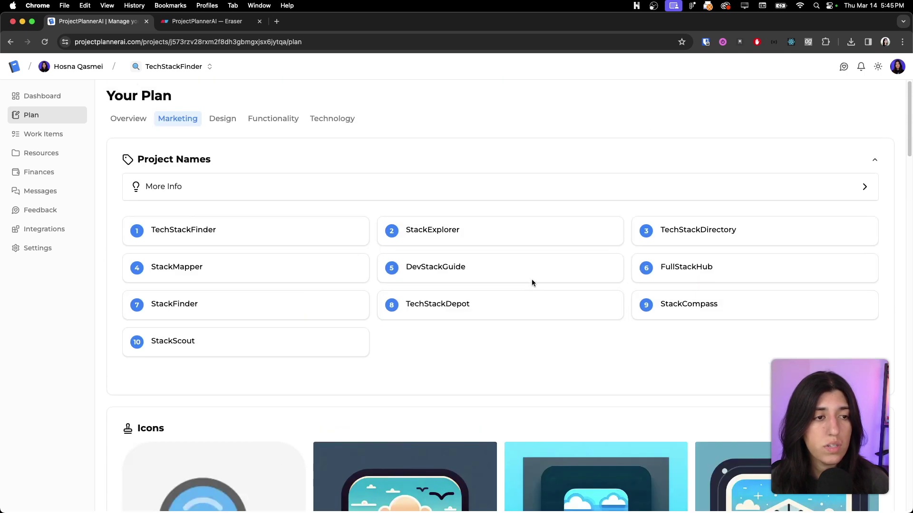
Look over the plan's Design section, then its Technology section
click(218, 121)
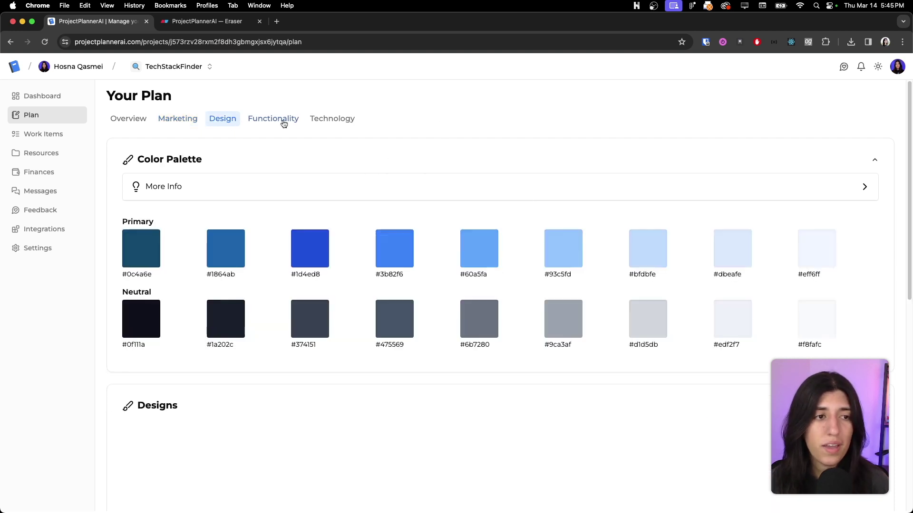
scroll(292, 162, down, 5)
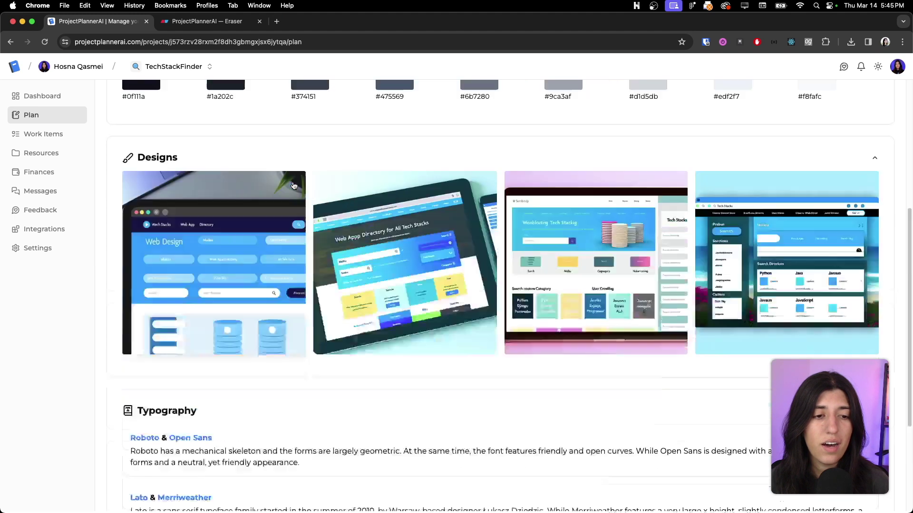
scroll(292, 152, up, 5)
click(316, 118)
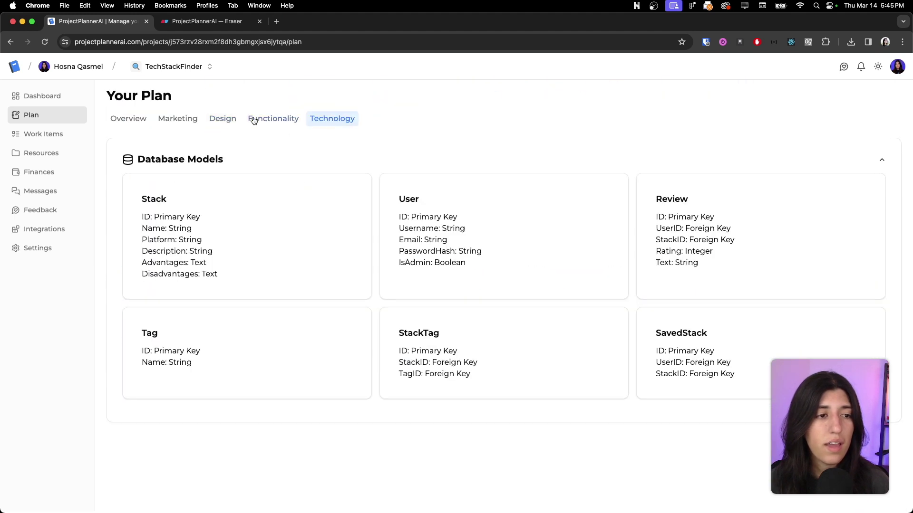
Browse TechStackFinder's work items and eight resource links, ending on the empty Files tab
click(43, 135)
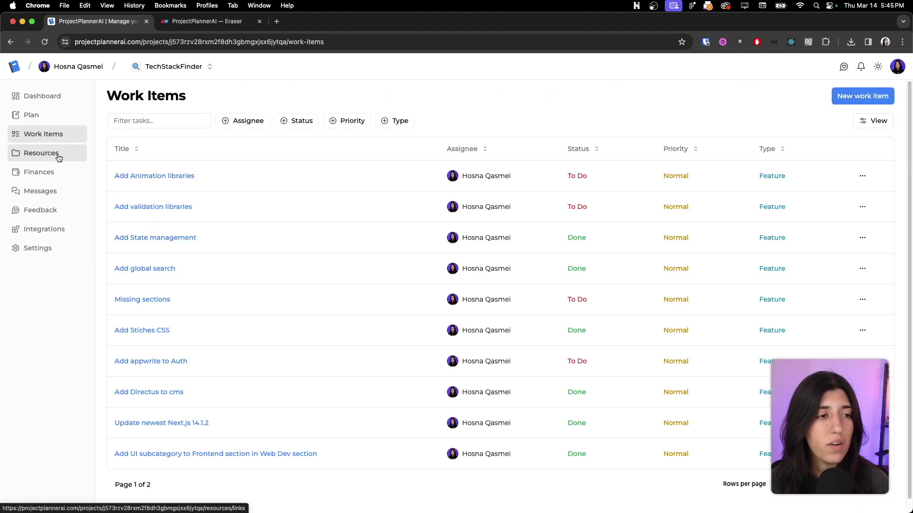
scroll(192, 228, down, 1)
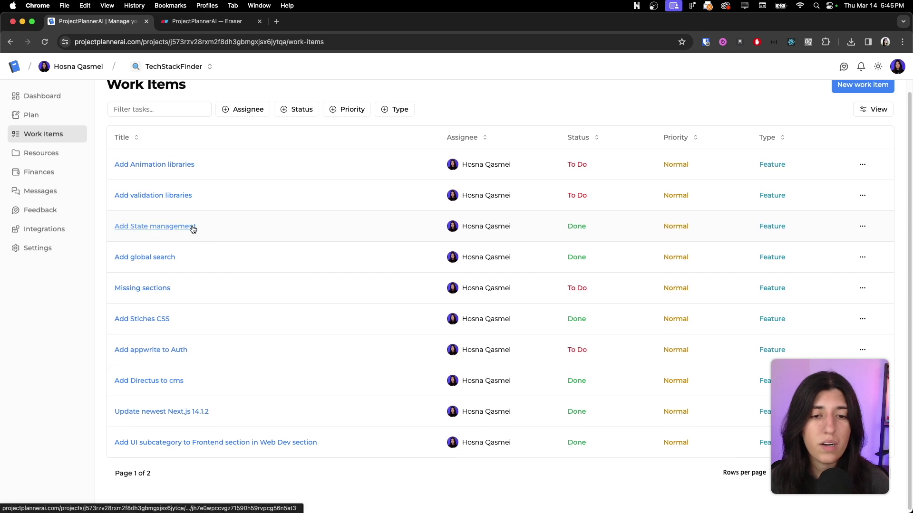
scroll(192, 228, up, 1)
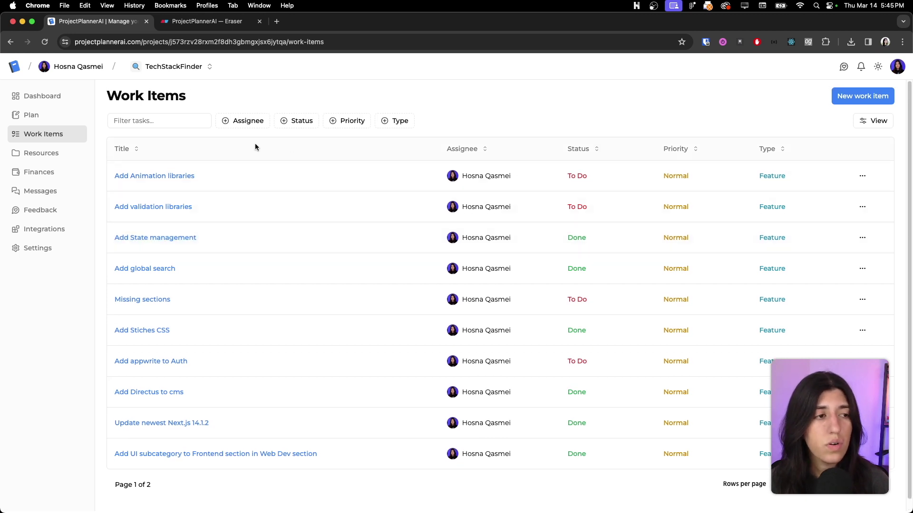
click(52, 157)
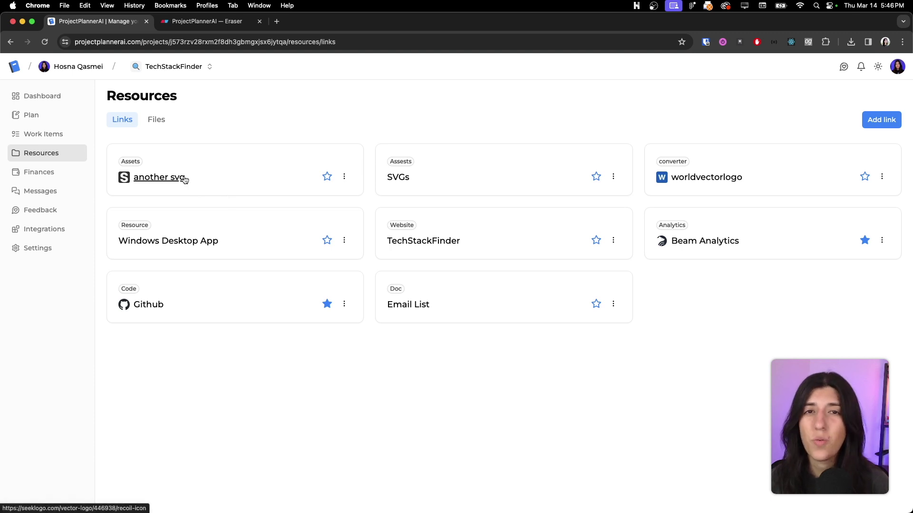
click(161, 123)
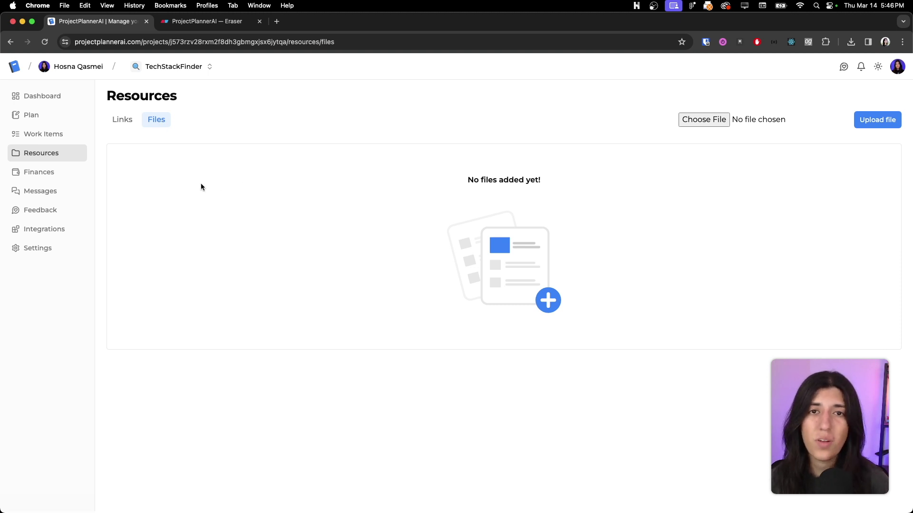
Glance at the project's Finances and Messages pages and switch the app to dark mode
click(71, 183)
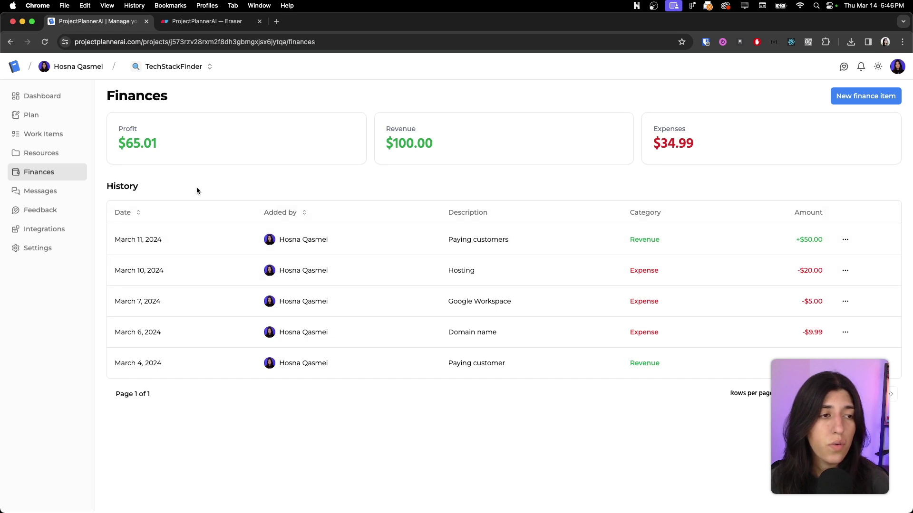
click(46, 195)
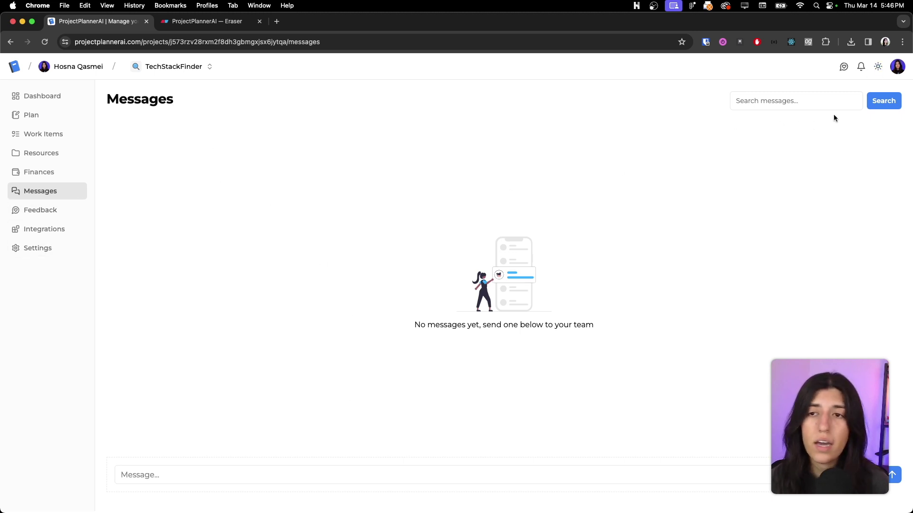
click(880, 68)
click(834, 97)
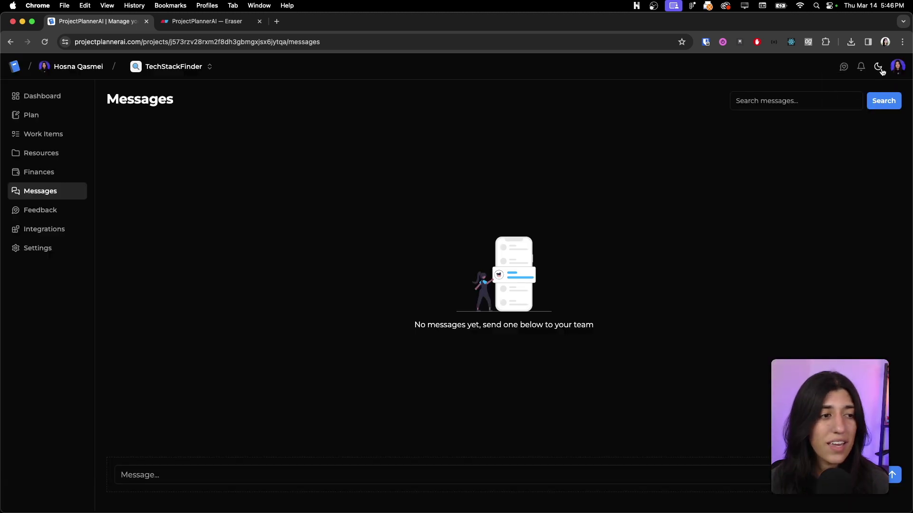
View TechStackFinder's Settings page down to the Delete project section, then return to Eraser
click(33, 251)
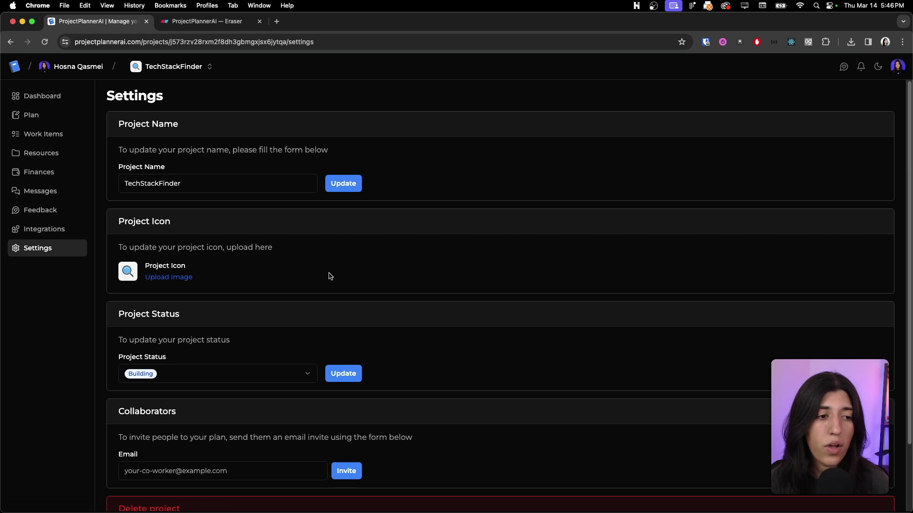
scroll(304, 288, down, 3)
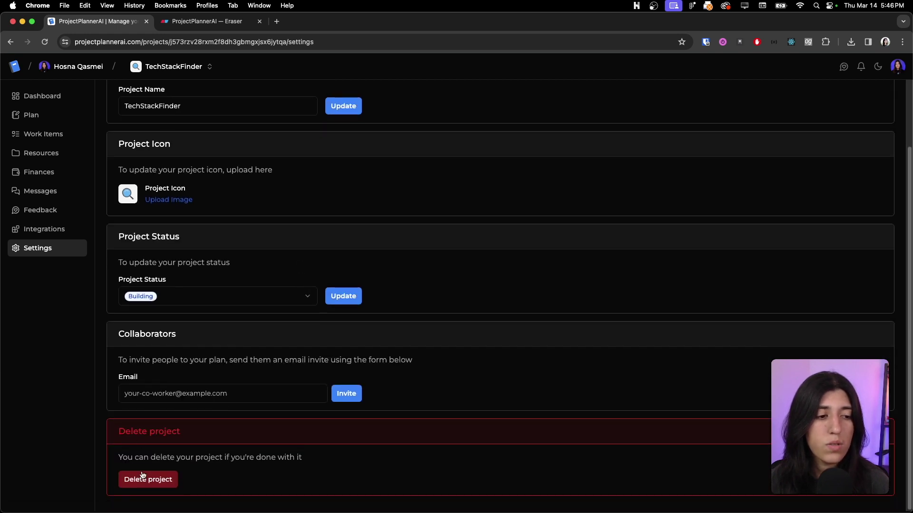
scroll(143, 374, up, 3)
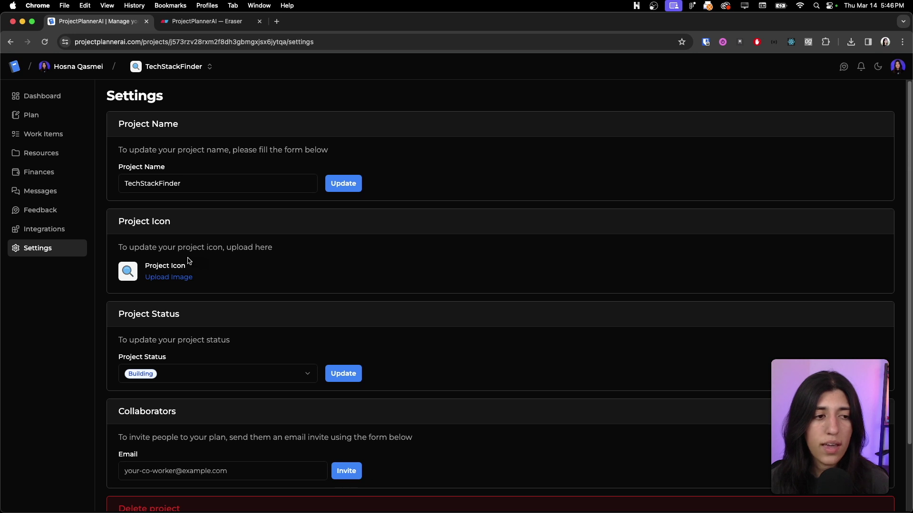
click(212, 26)
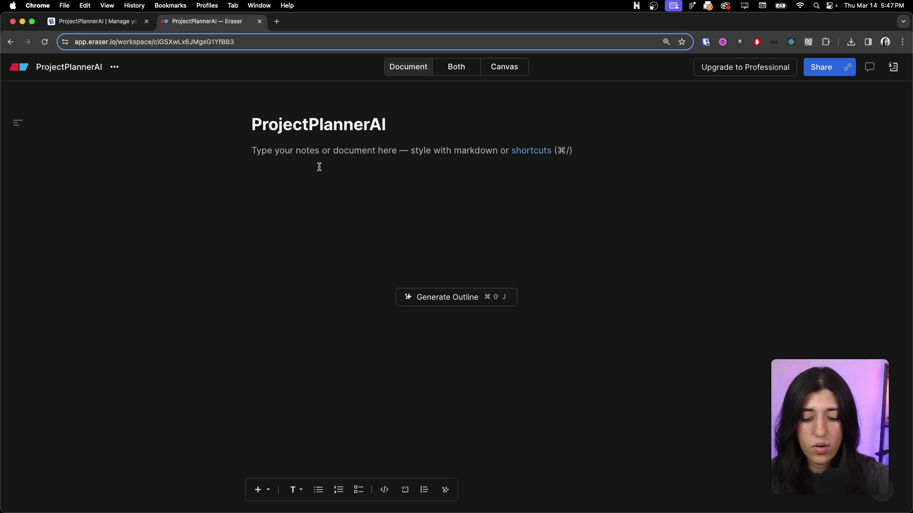
Enlarge the page and begin the first line with 'Framework: Next.js'
text(Frame)
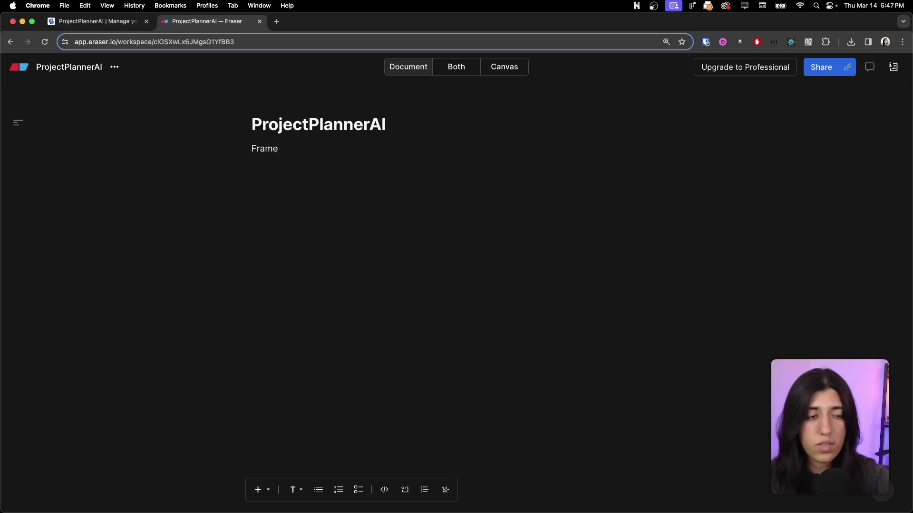
text(work)
key(super+z)
key(super+equal)
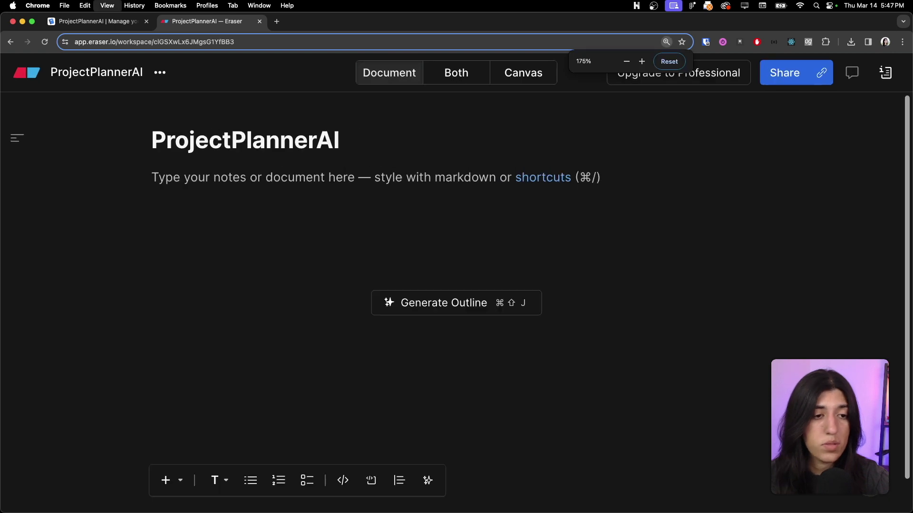
text(F)
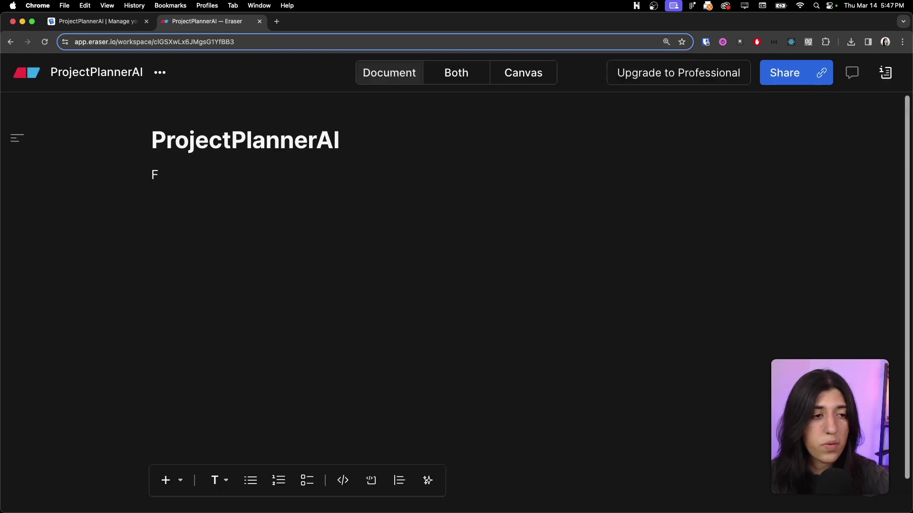
text(ramework: Nex.)
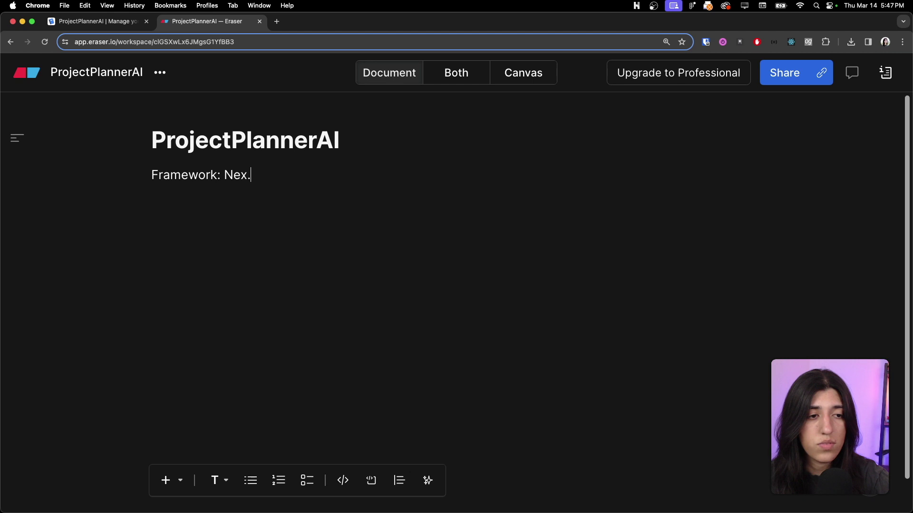
key(BackSpace)
text(t.js)
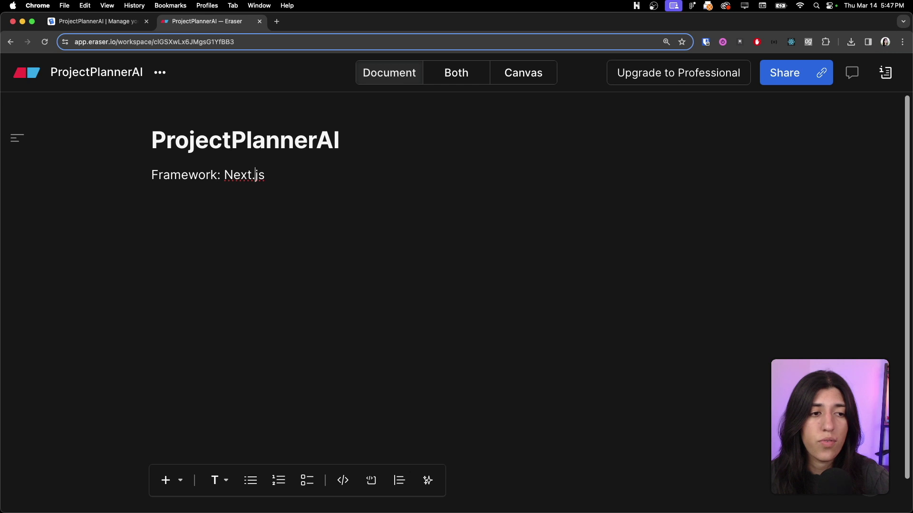
Complete 'Framework/Frontend: Next.js 14 w/ app' and add 'Backend/Database: Convex' below it
text(/)
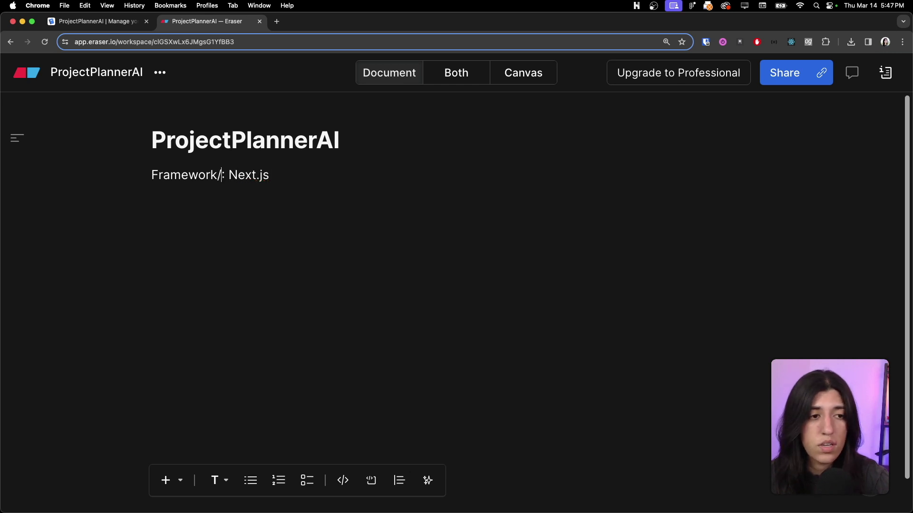
text(Frontel)
key(BackSpace)
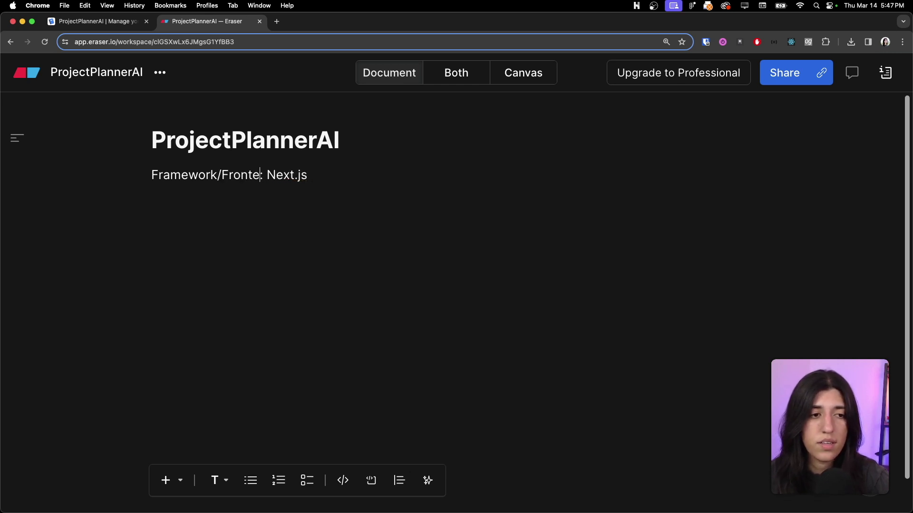
text(d)
key(BackSpace)
text(nd)
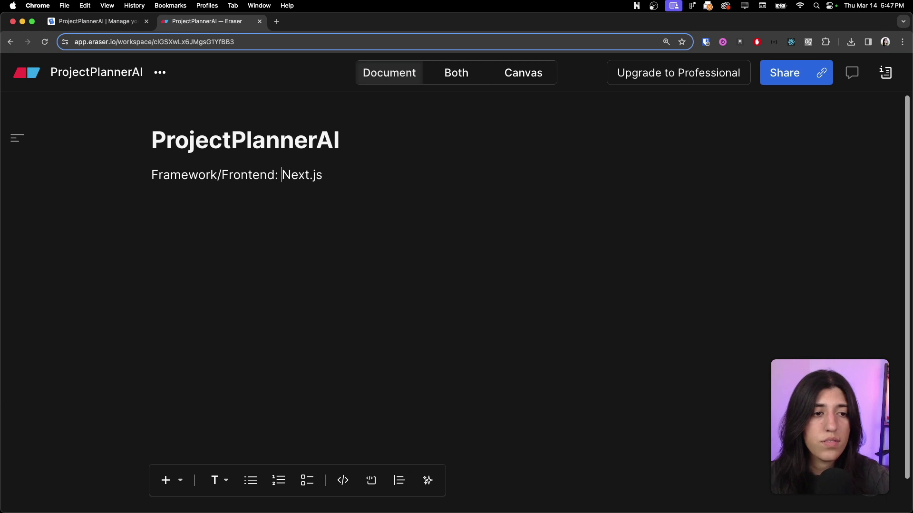
text(14 w/ app)
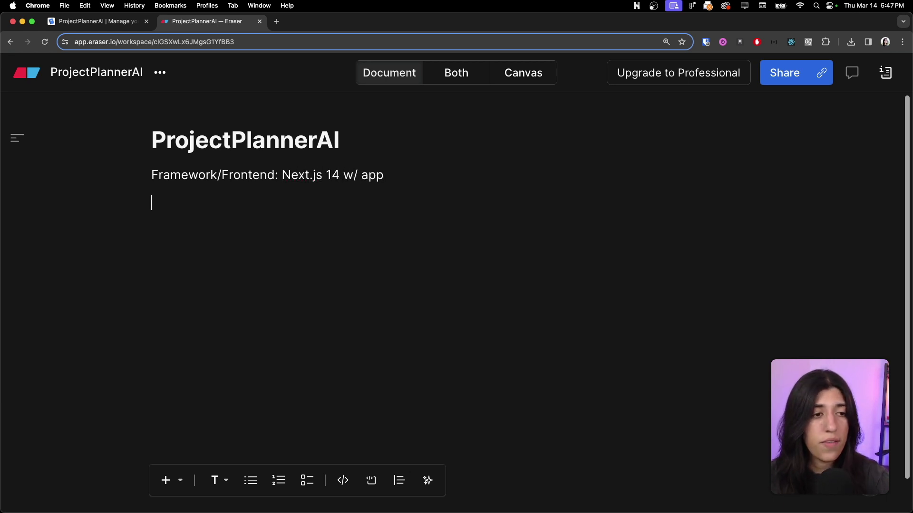
text(Backend)
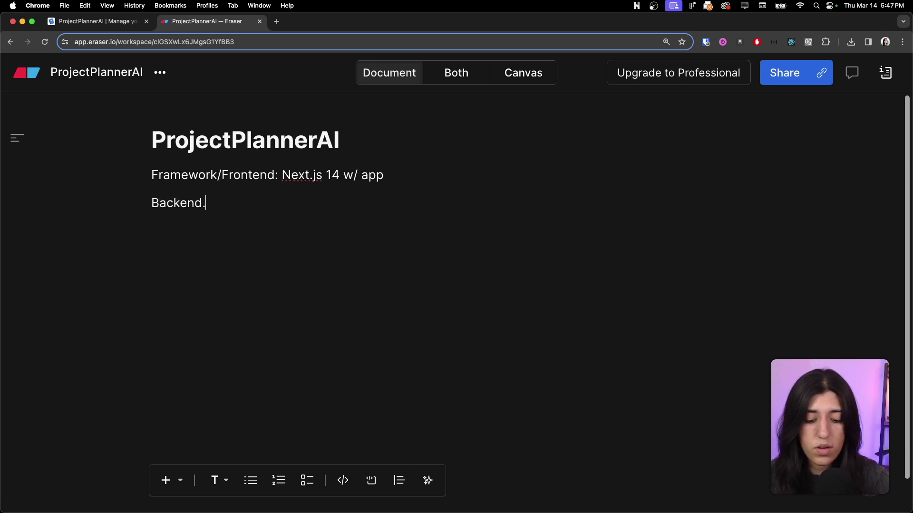
text(/S)
key(BackSpace)
text(Databae)
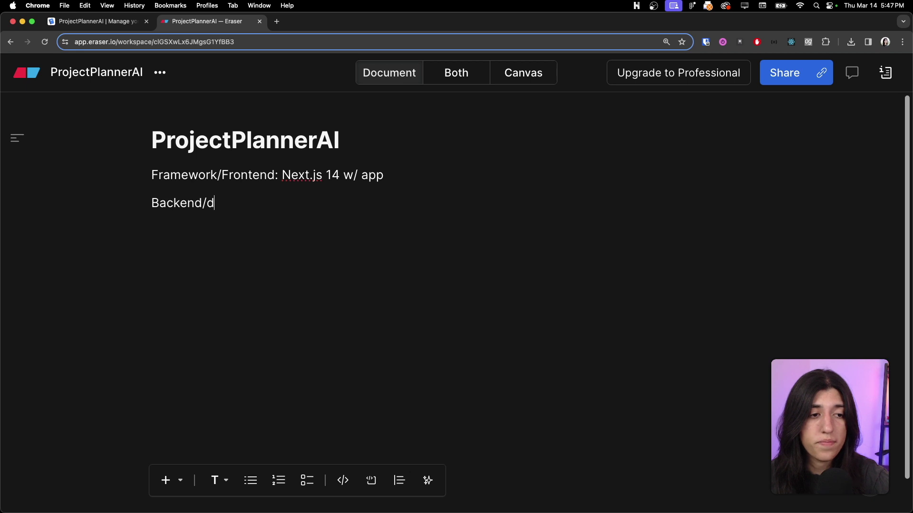
key(BackSpace)
text(s)
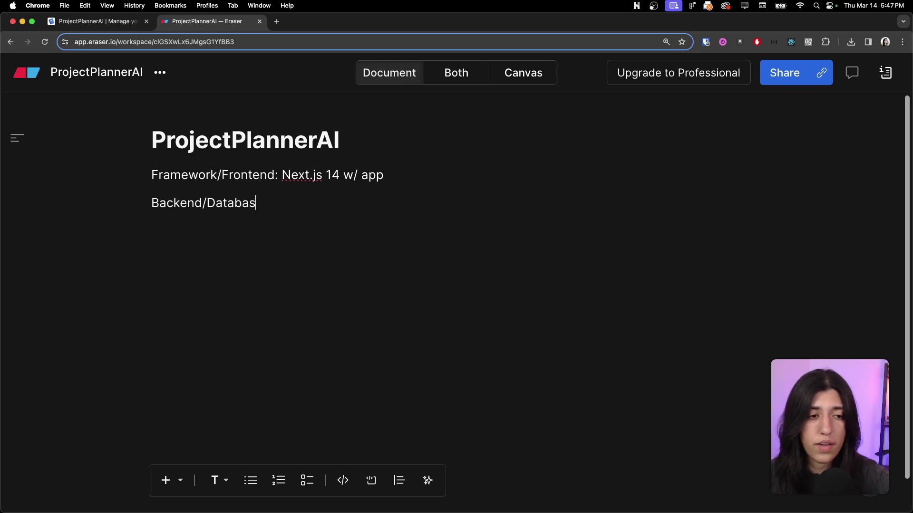
text(e: Convex)
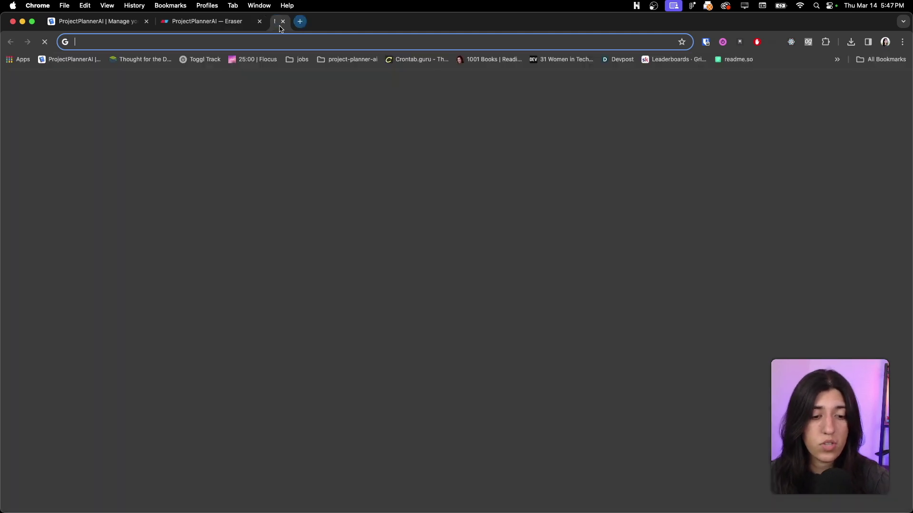
Load the convex.dev homepage in a new browser tab
click(278, 24)
text(c)
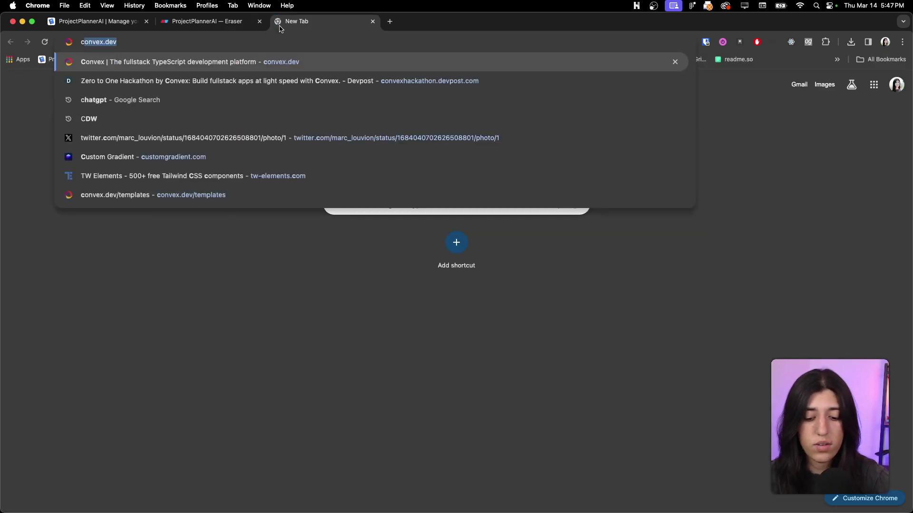
text(onv)
key(Return)
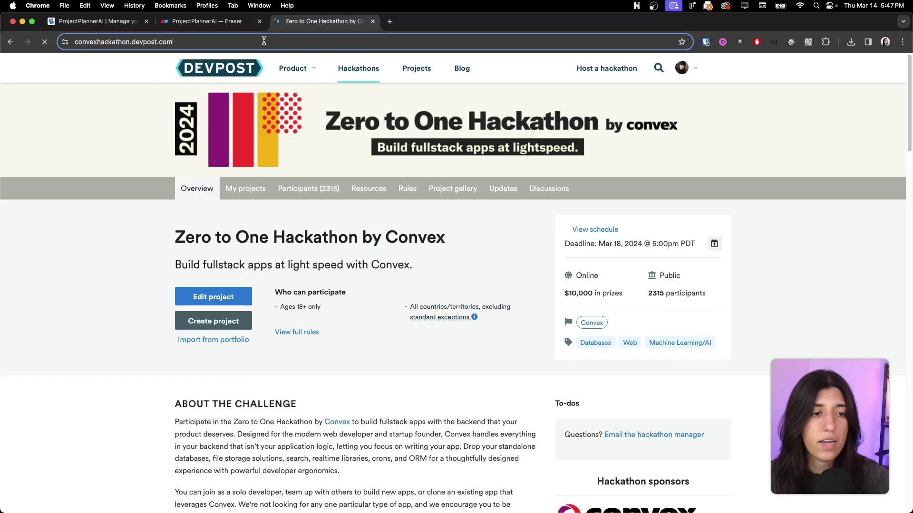
click(264, 41)
text(con)
key(Return)
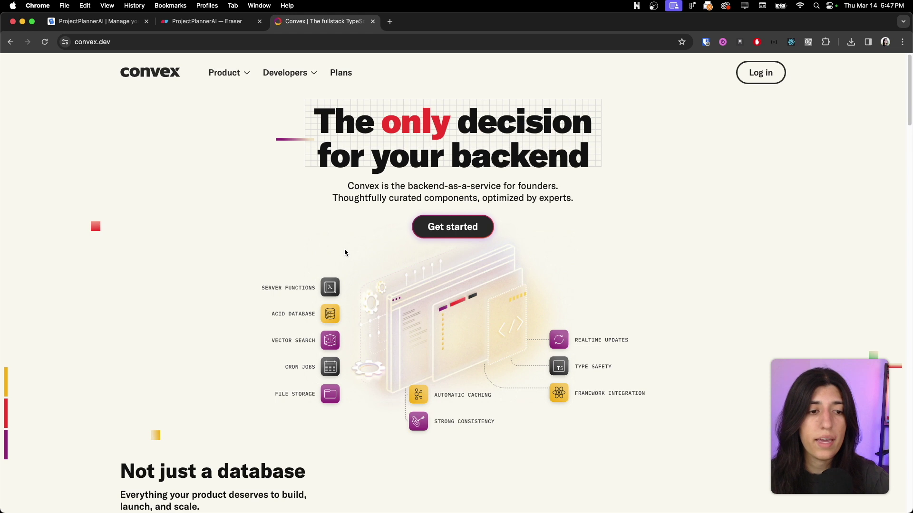
Scroll through the convex.dev features, then return to the Eraser document
scroll(345, 252, down, 3)
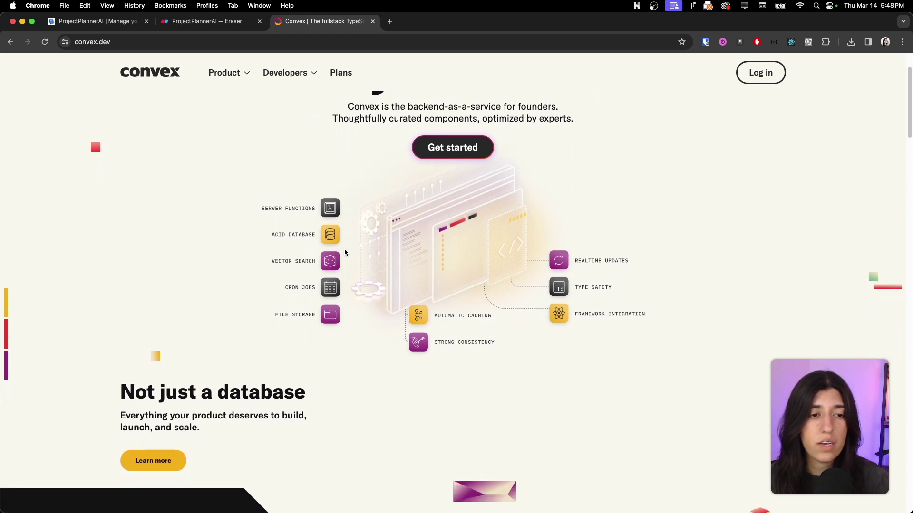
scroll(344, 252, down, 3)
scroll(345, 253, down, 8)
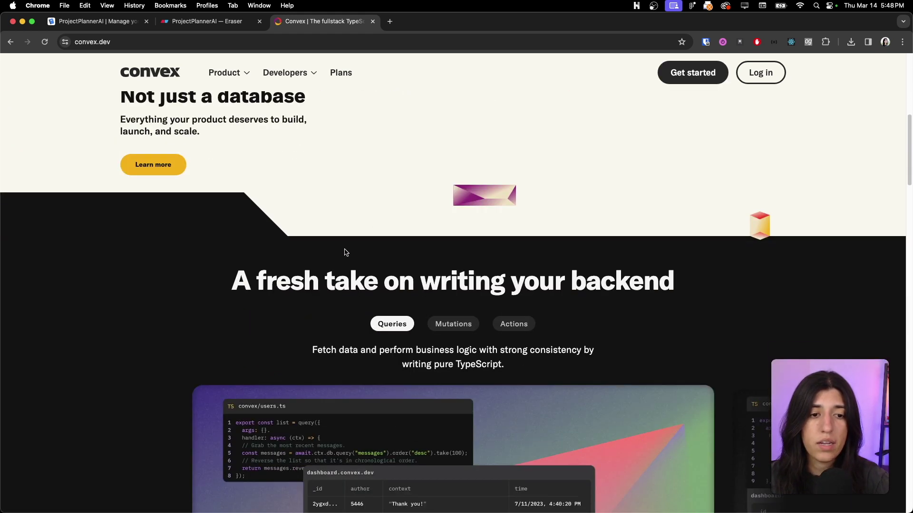
scroll(345, 253, down, 5)
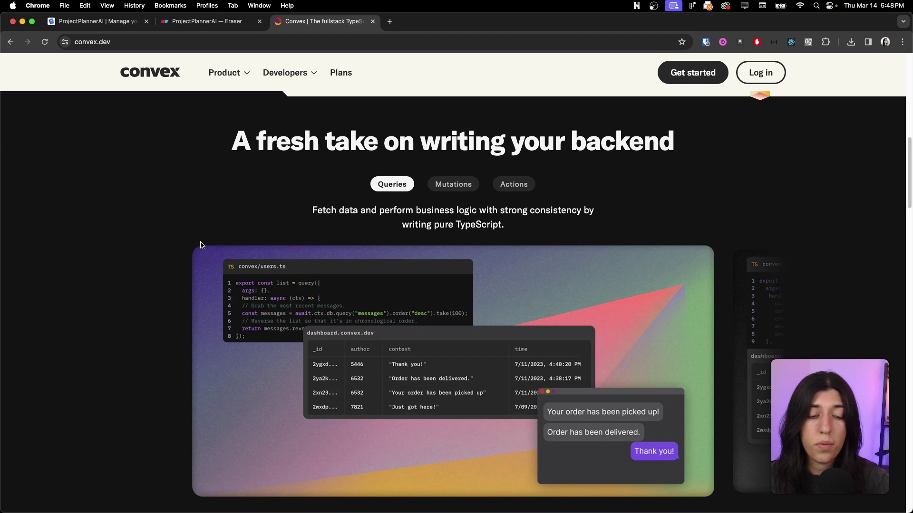
scroll(200, 245, down, 15)
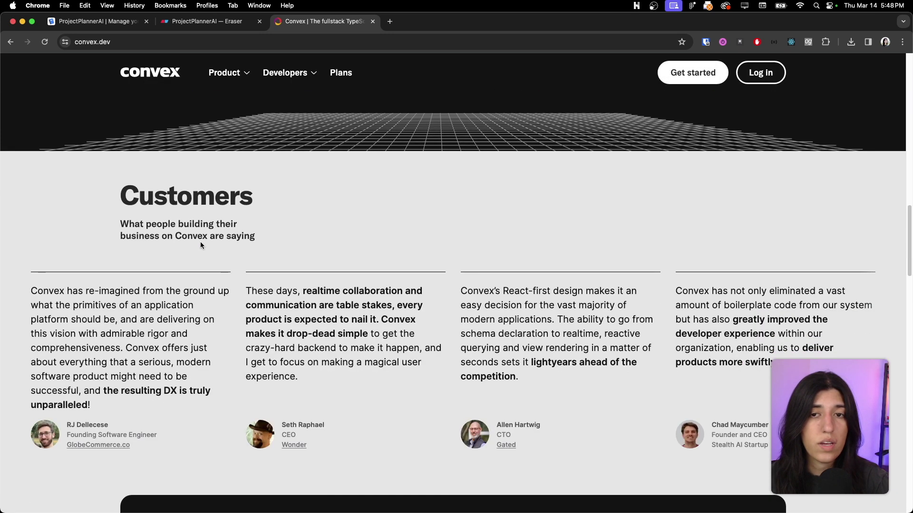
scroll(307, 245, down, 15)
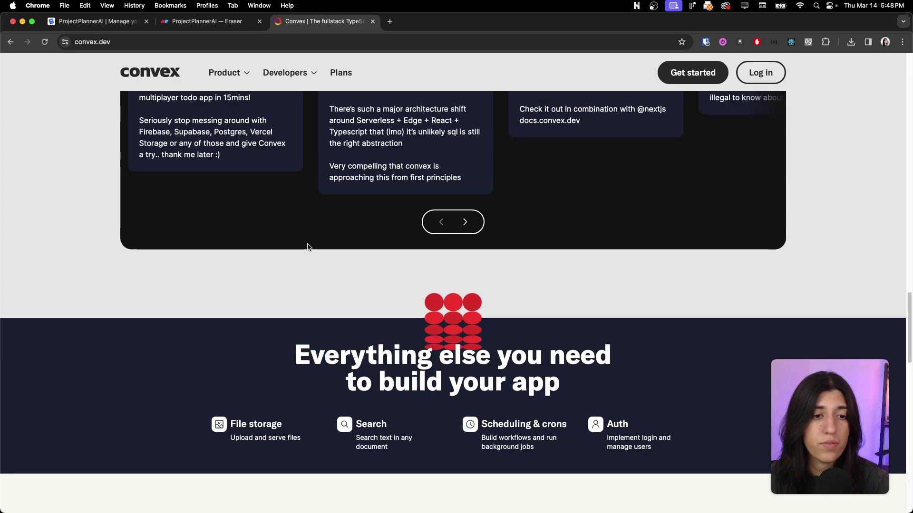
scroll(307, 247, down, 15)
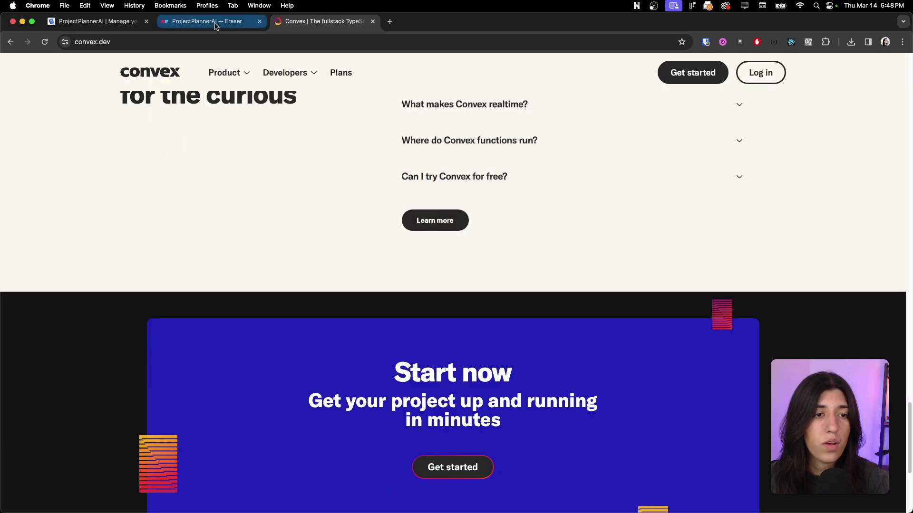
click(215, 22)
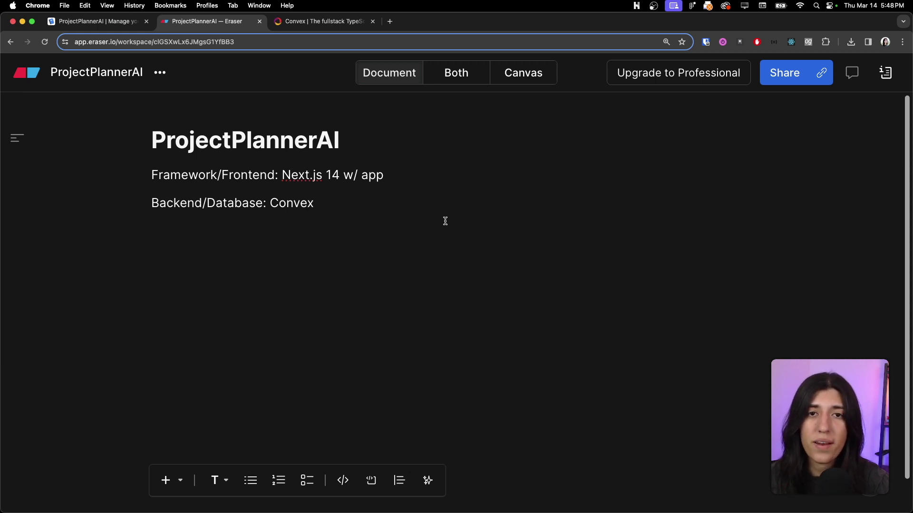
Type 'Styling/UI: Tailwind CSS shadcnUI', correcting the Tailwind typo
text(Sty)
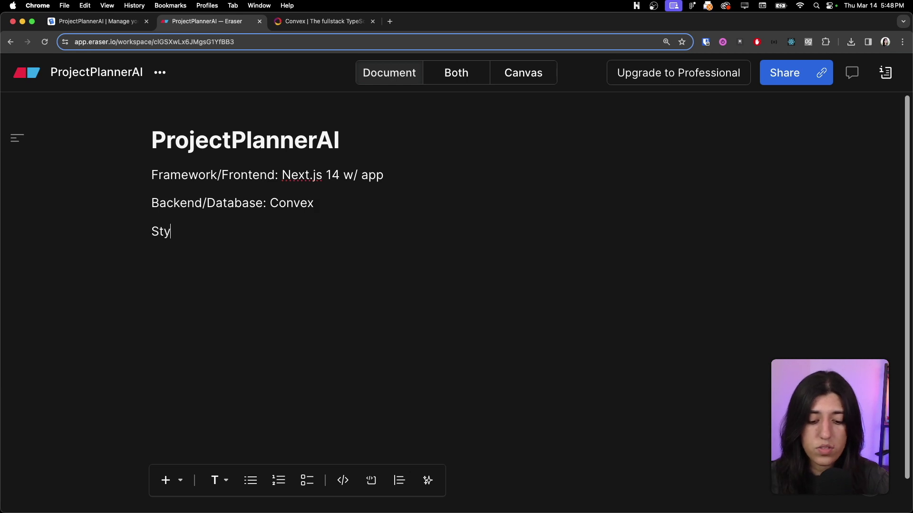
text(ling/UI: TAilwin)
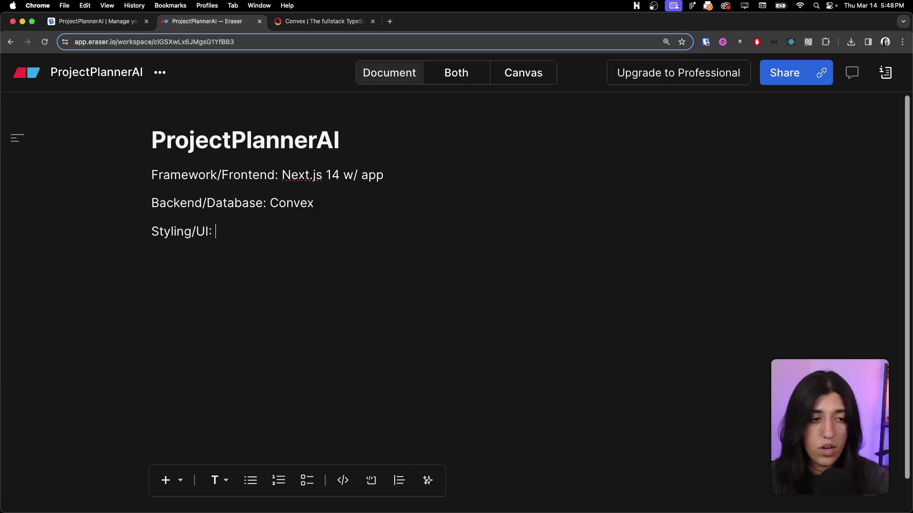
key(BackSpace)
key(BackSpace)
key(BackSpace)
key(BackSpace)
key(BackSpace)
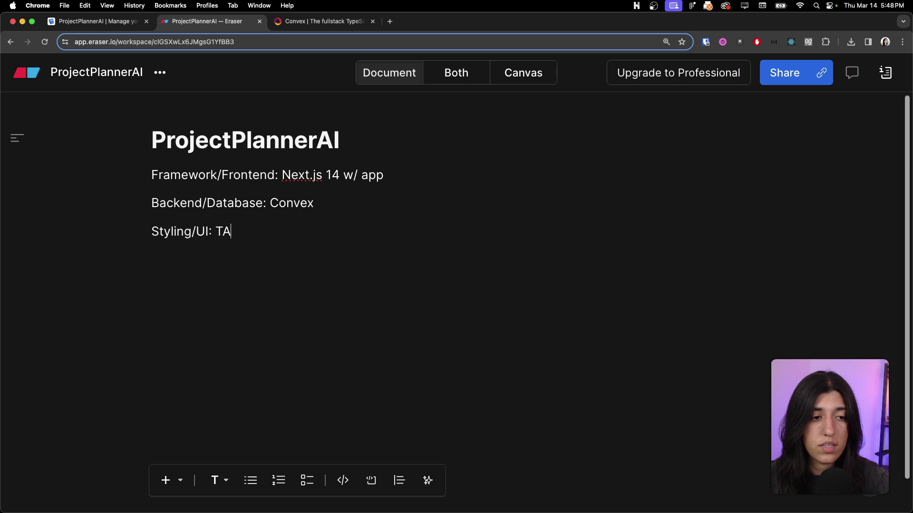
key(BackSpace)
text(ailwind CSS)
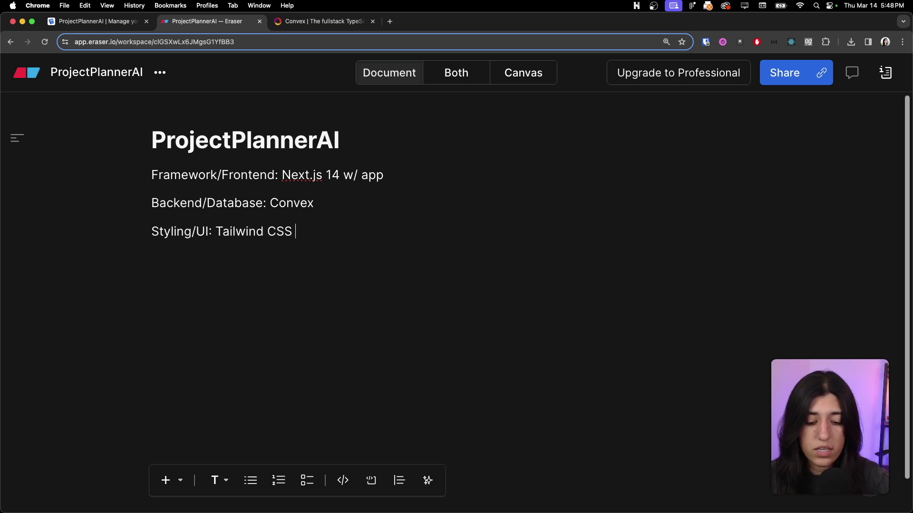
text( shadcnUI)
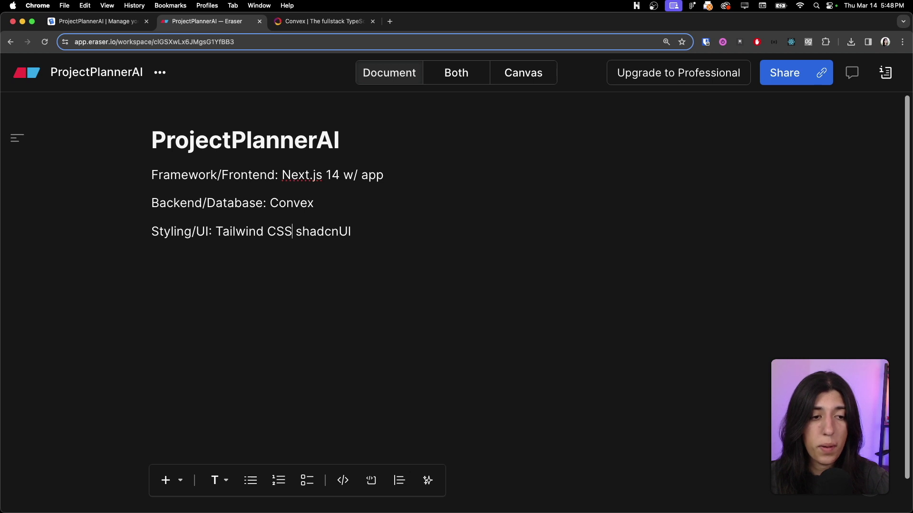
Add a comma after CSS, split 'shadcn UI', and begin an 'Analytics:' line
click(299, 232)
key(BackSpace)
text(,)
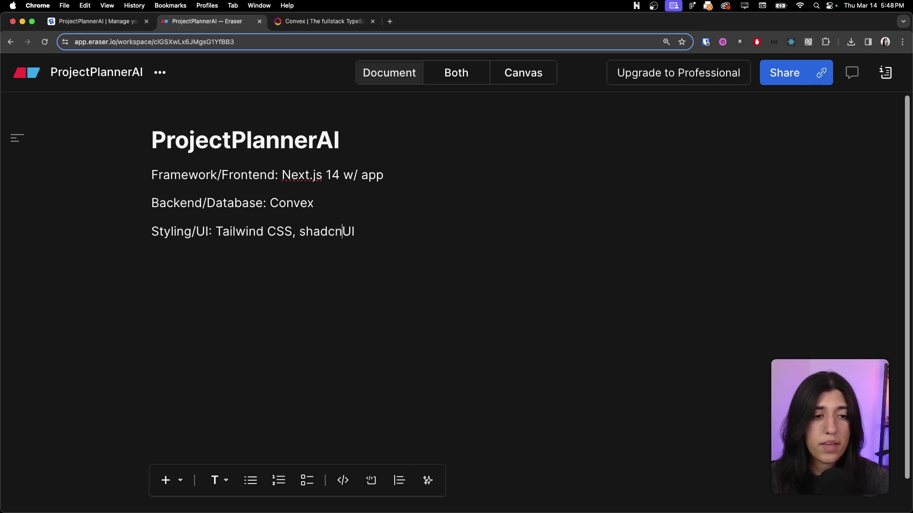
click(357, 231)
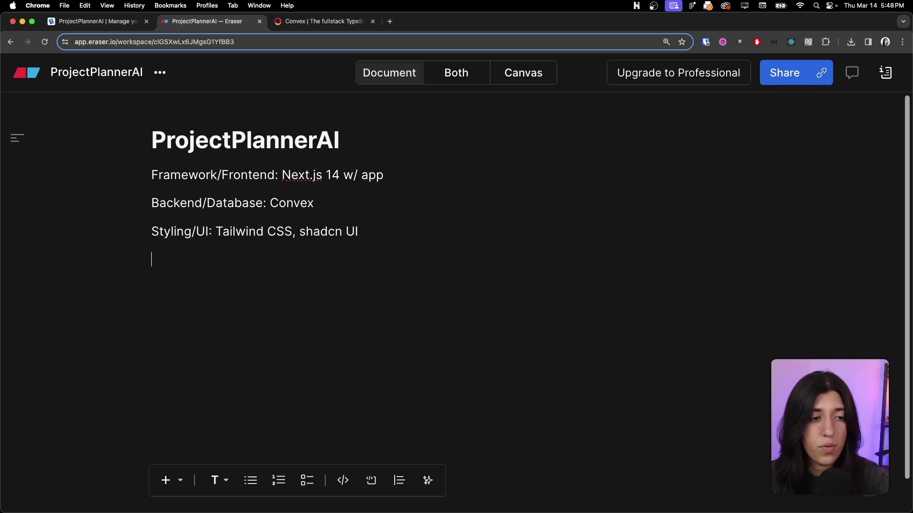
text(Analy)
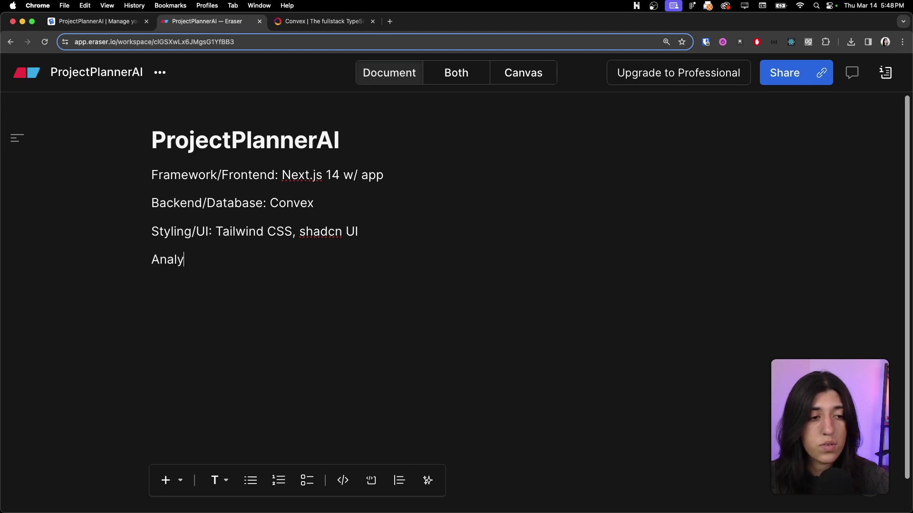
text(tics:)
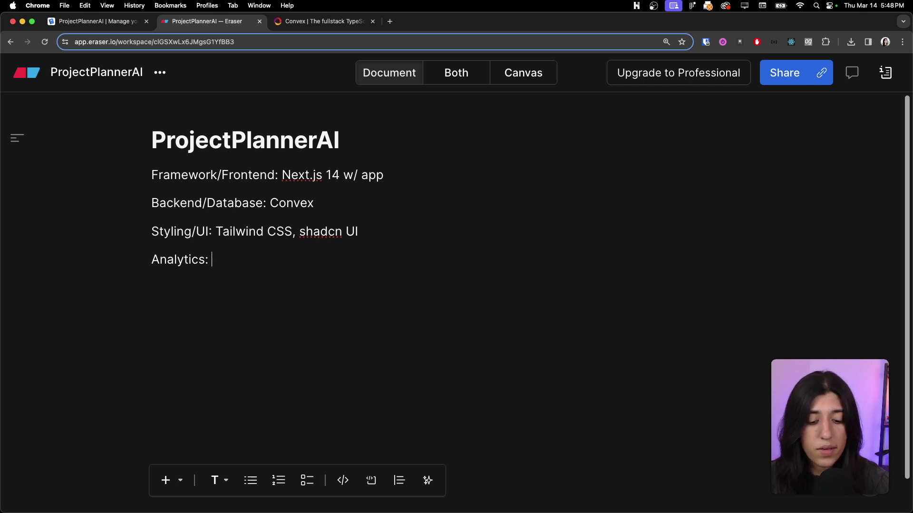
Fill Analytics with 'Posthog, Google Search Console' and start a 'Hosting:' line
text(Posthog,)
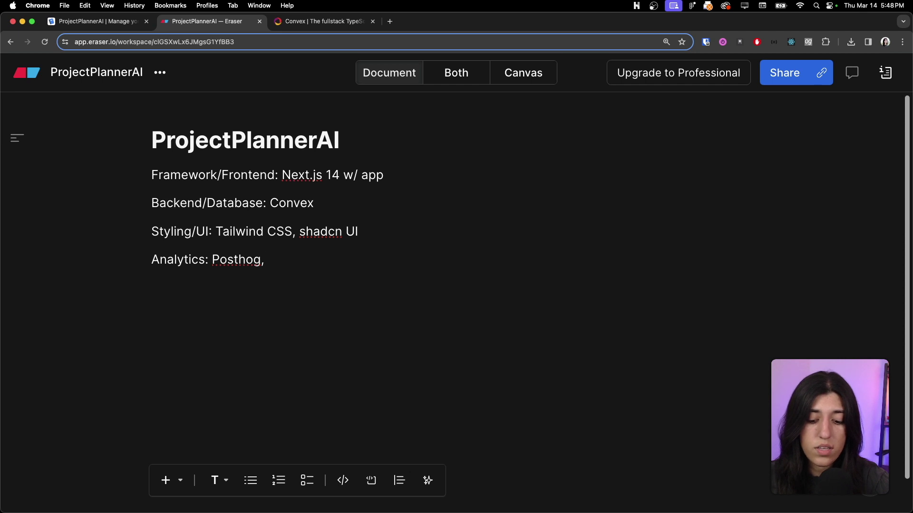
text( Google Searc)
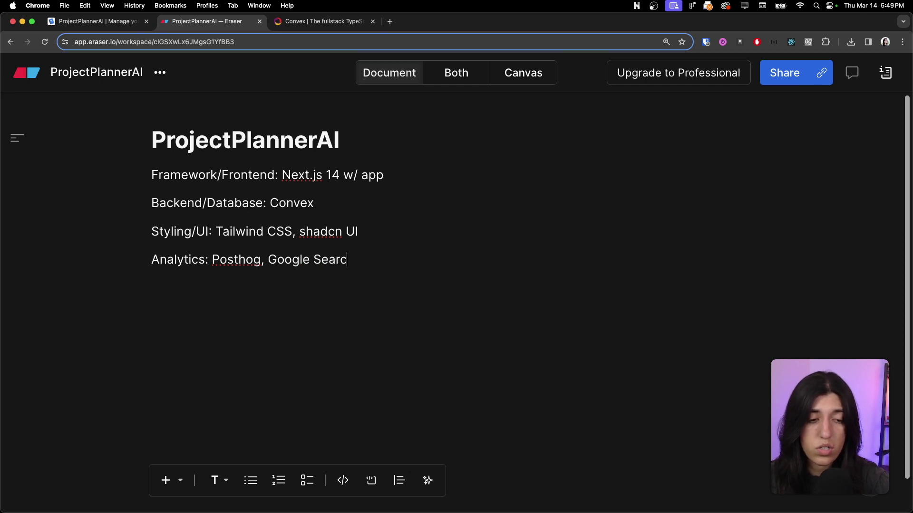
text(h Console)
key(Return)
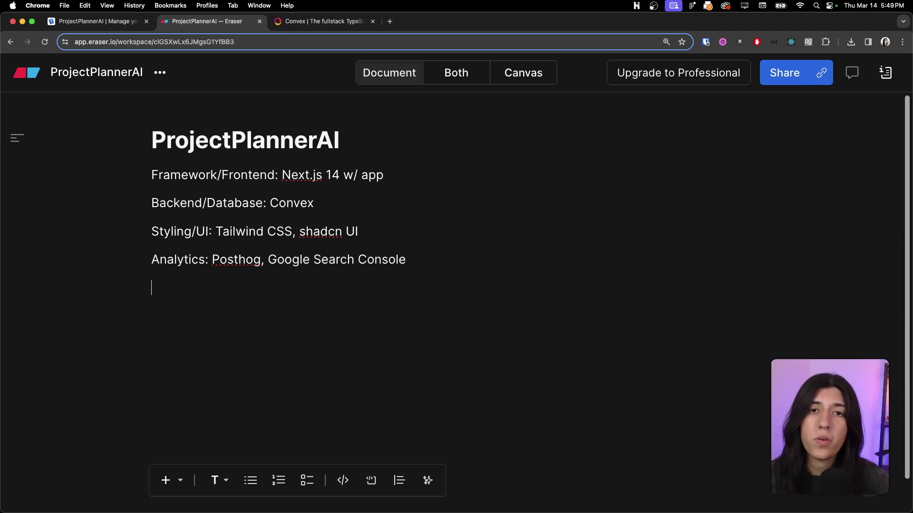
text(Hos)
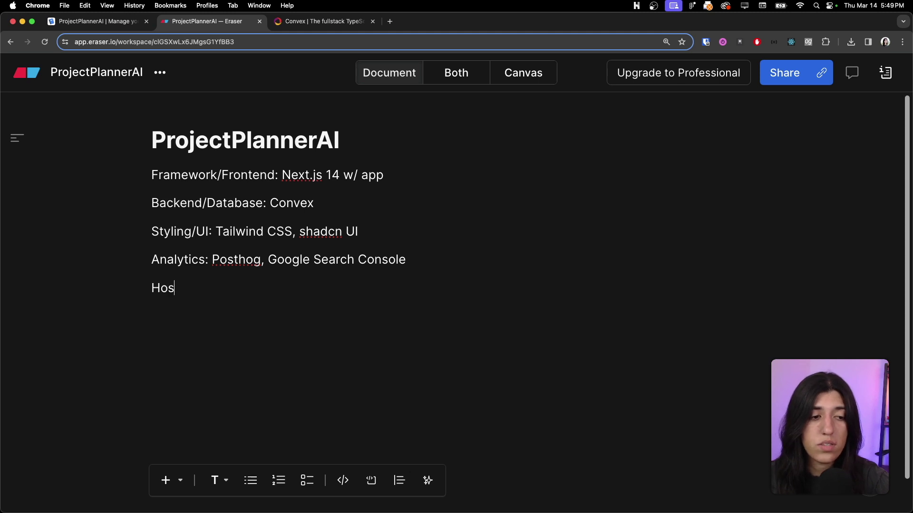
text(ting:)
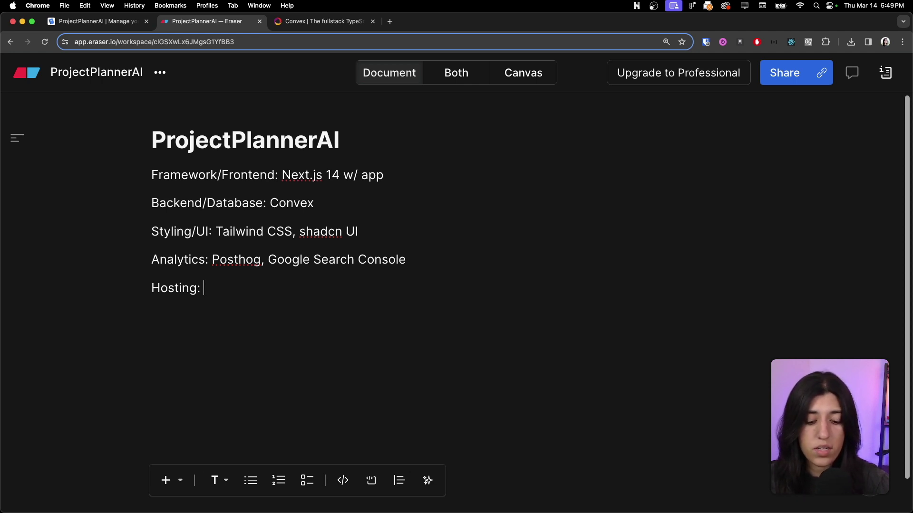
Fill Hosting with 'SST (tooling), AWS -> pivoted Railway (with in a docker container)'
text(SST)
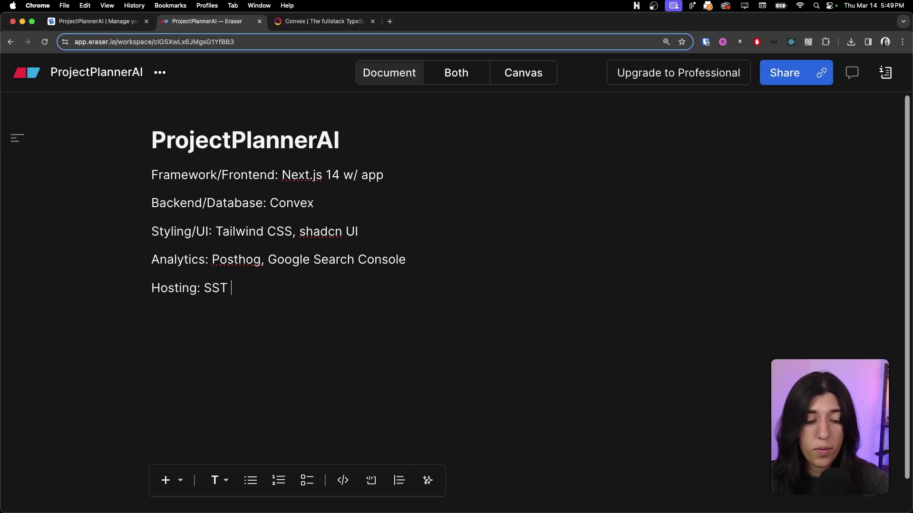
text( AWS)
key(BackSpace)
key(BackSpace)
key(BackSpace)
key(BackSpace)
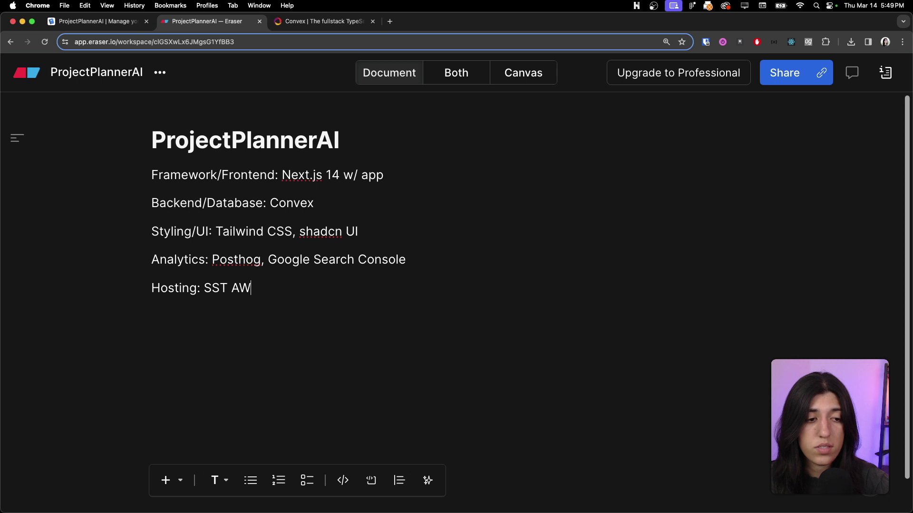
key(BackSpace)
text(,)
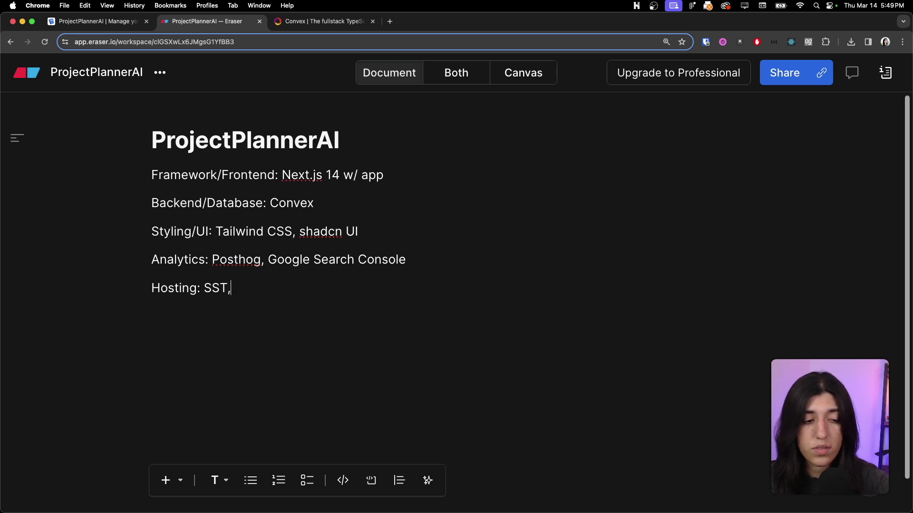
key(BackSpace)
text((tol)
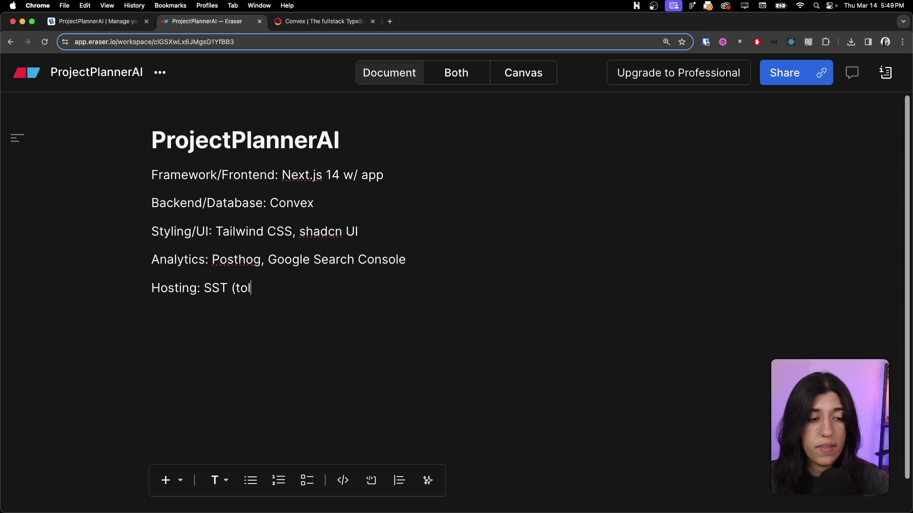
key(BackSpace)
text(oling))
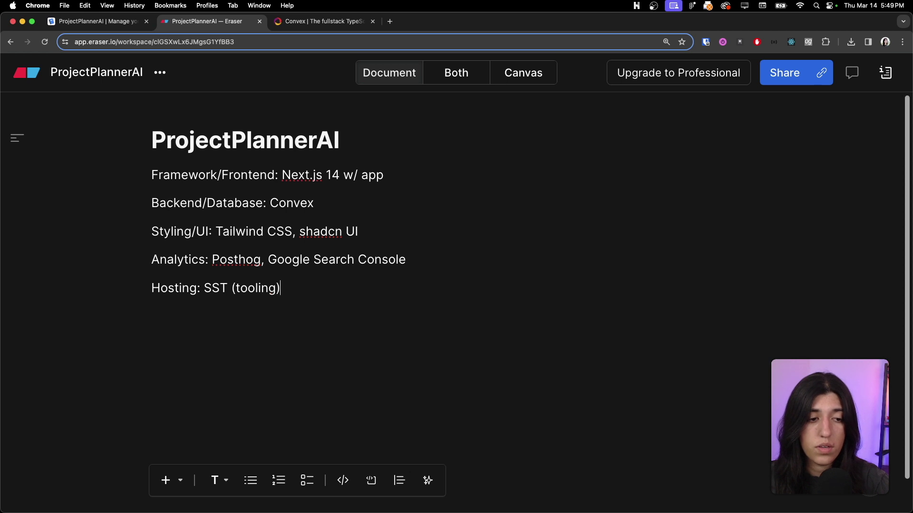
text(, AWS)
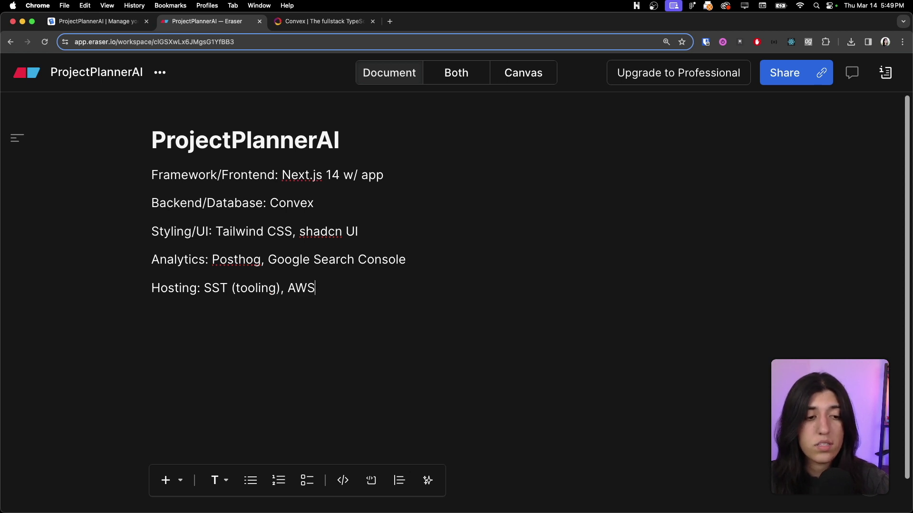
text( -)
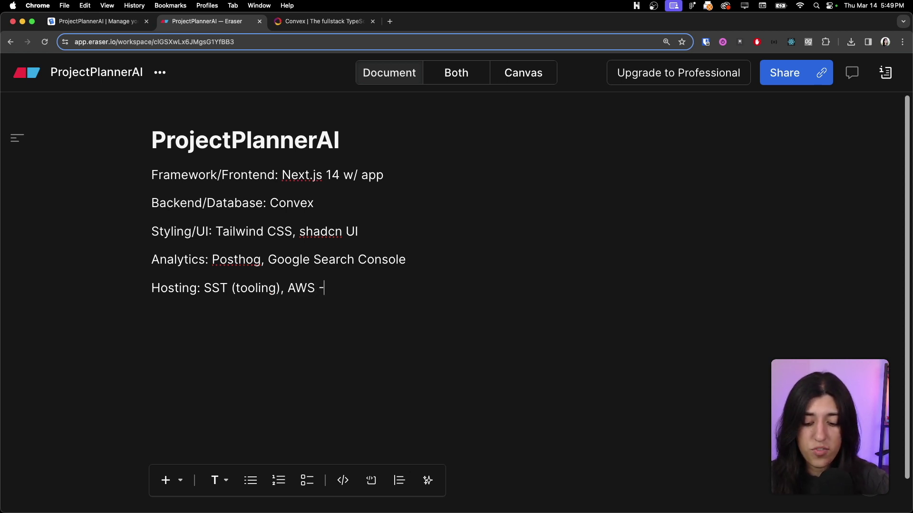
text(> p)
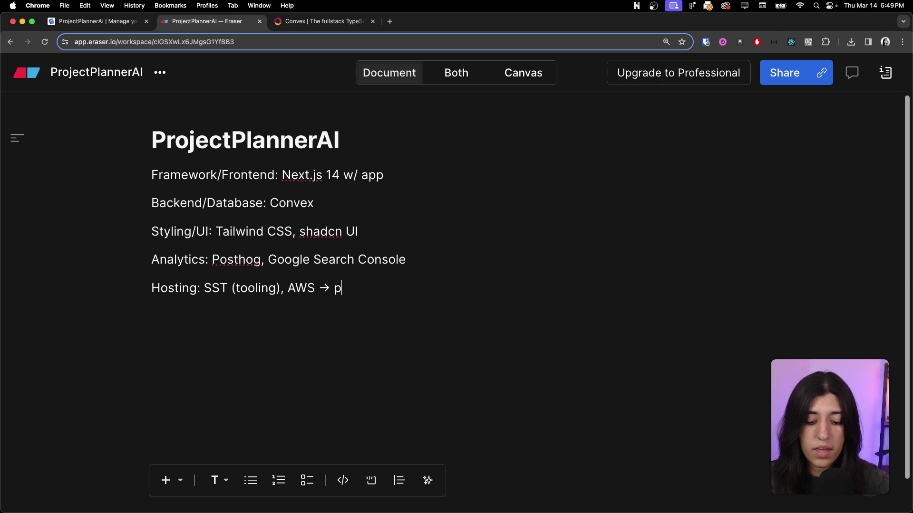
text(ivot)
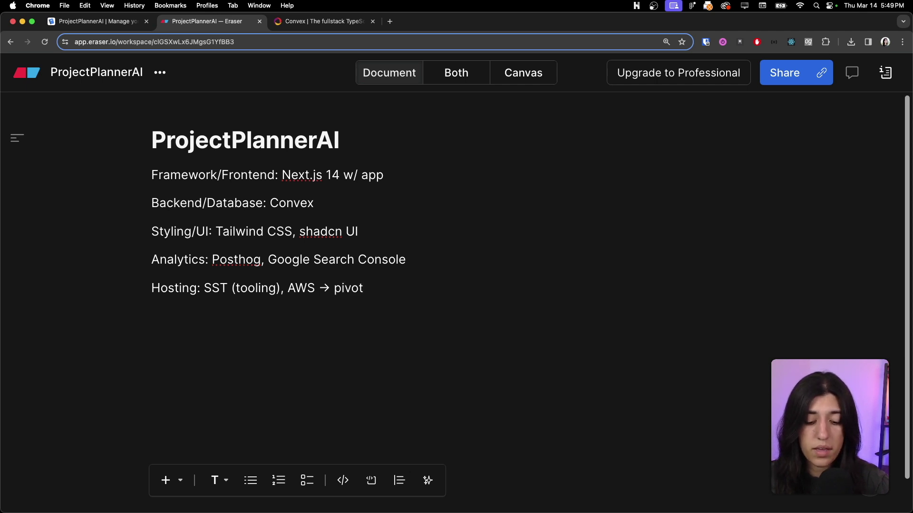
text(ed Railway)
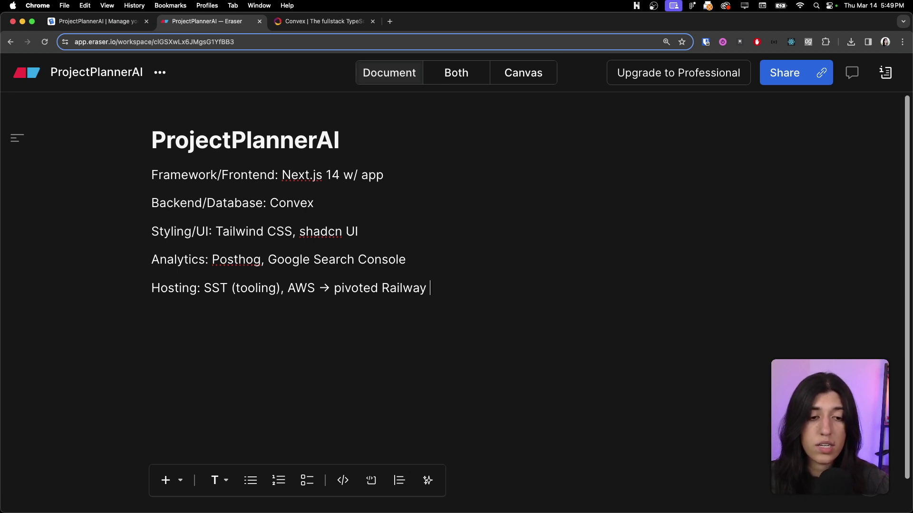
text((with in a docker container))
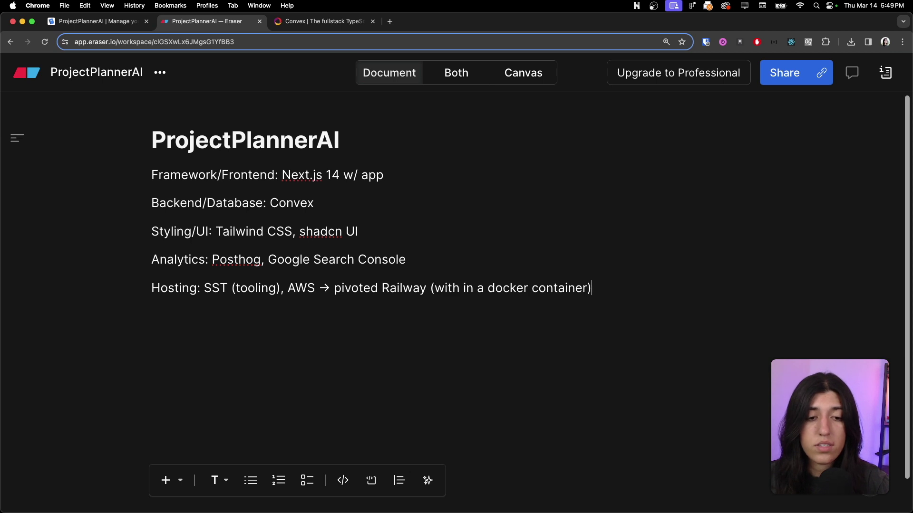
key(Return)
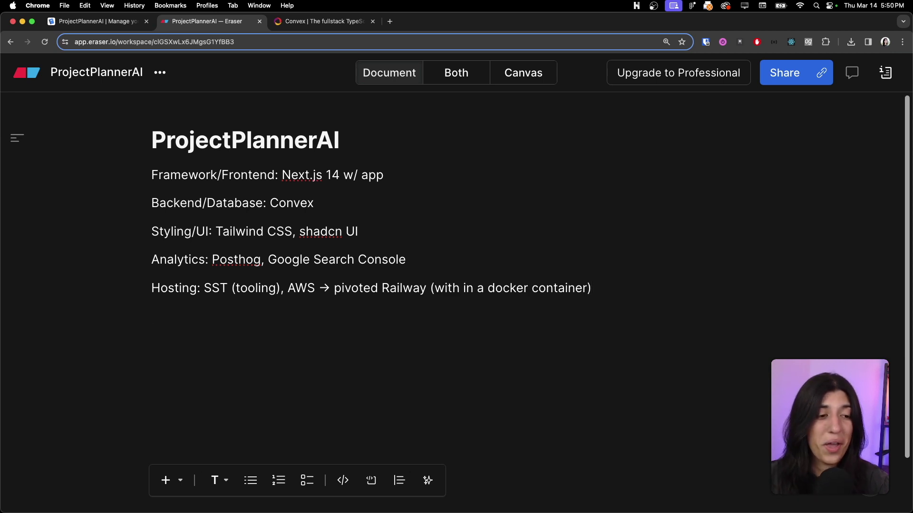
Add a 'Payments: Stripe' line, then switch to the ProjectPlannerAI settings tab
text(Pay)
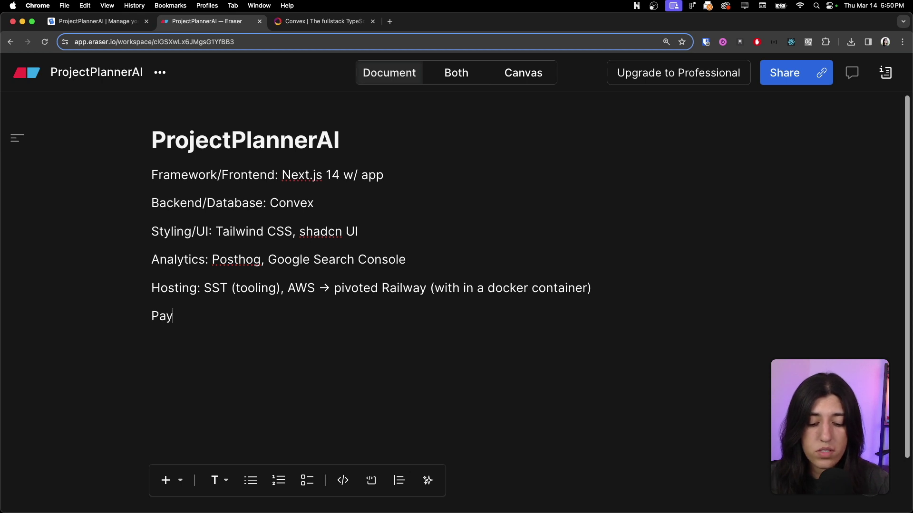
text(ments: Stripe)
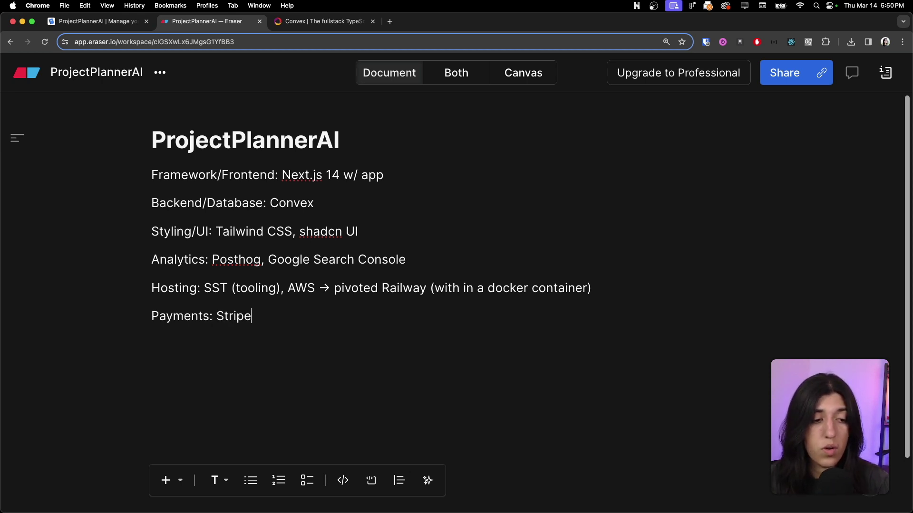
key(Return)
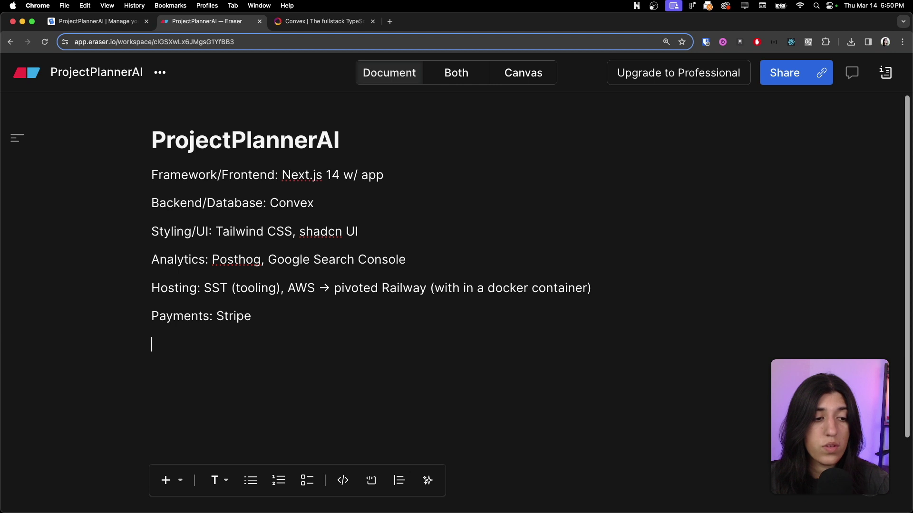
click(114, 21)
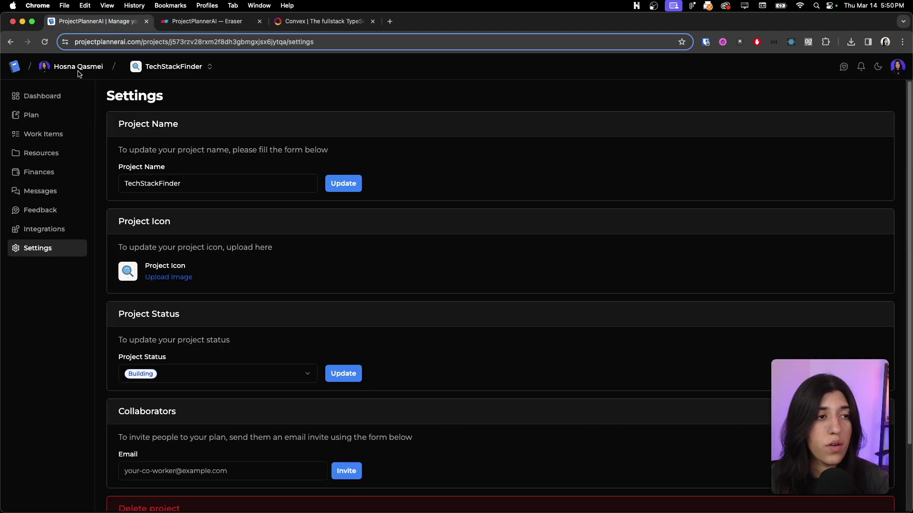
Load projectplannerai.com/#pricing to see the Free Basic and $5/month Premium plans
click(9, 67)
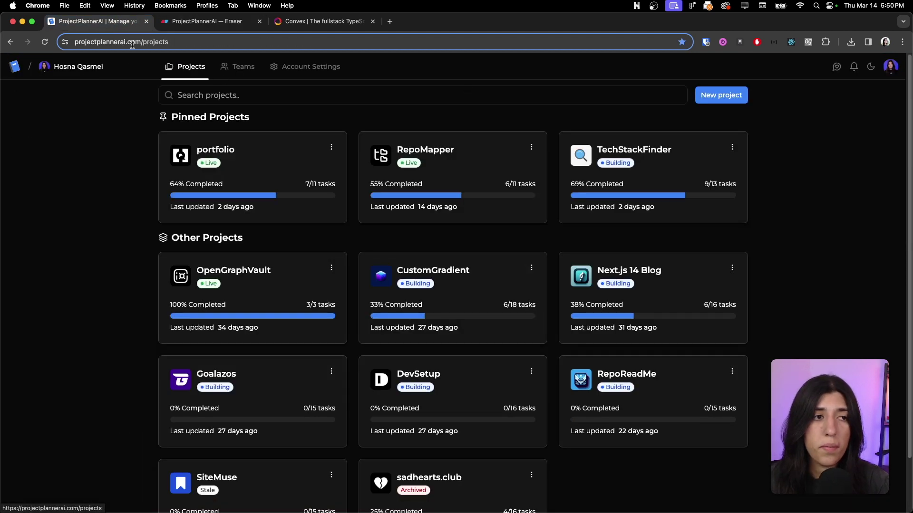
click(147, 42)
key(Return)
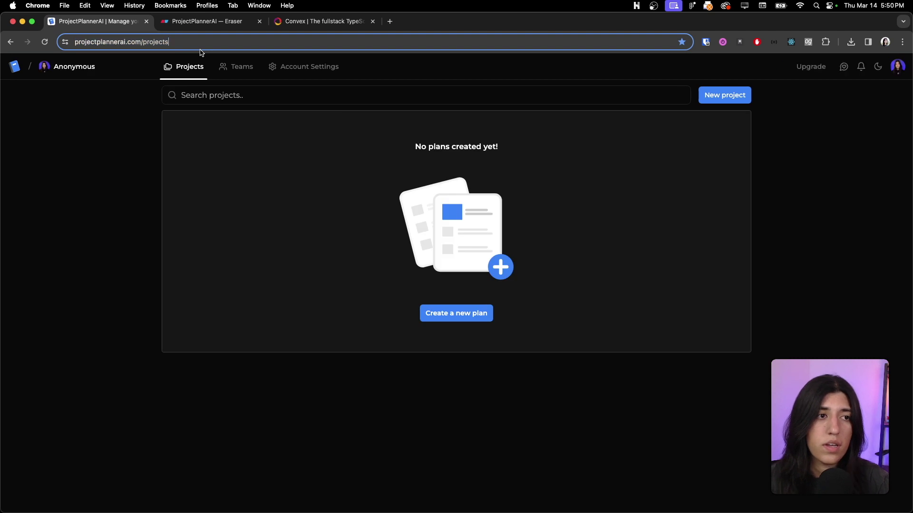
key(BackSpace)
key(BackSpace)
key(BackSpace)
key(BackSpace)
key(BackSpace)
key(BackSpace)
key(BackSpace)
key(BackSpace)
text(#)
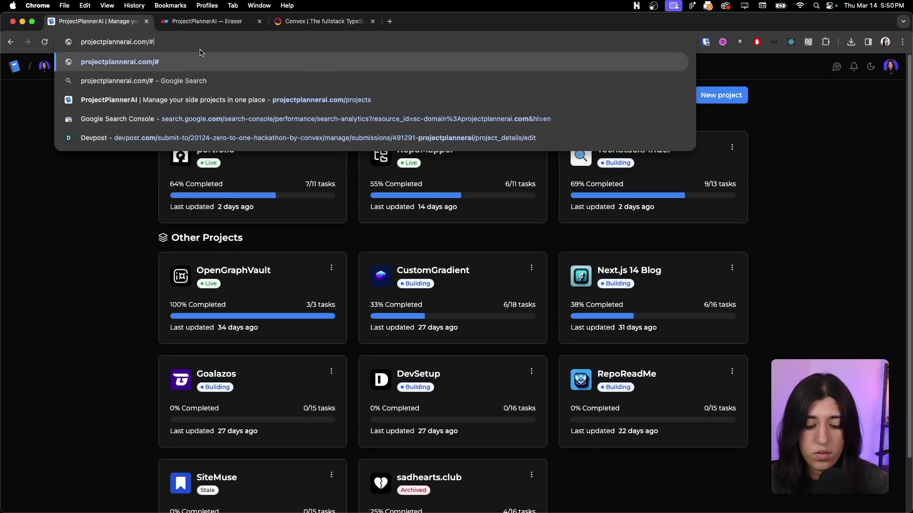
text(pricing)
key(Return)
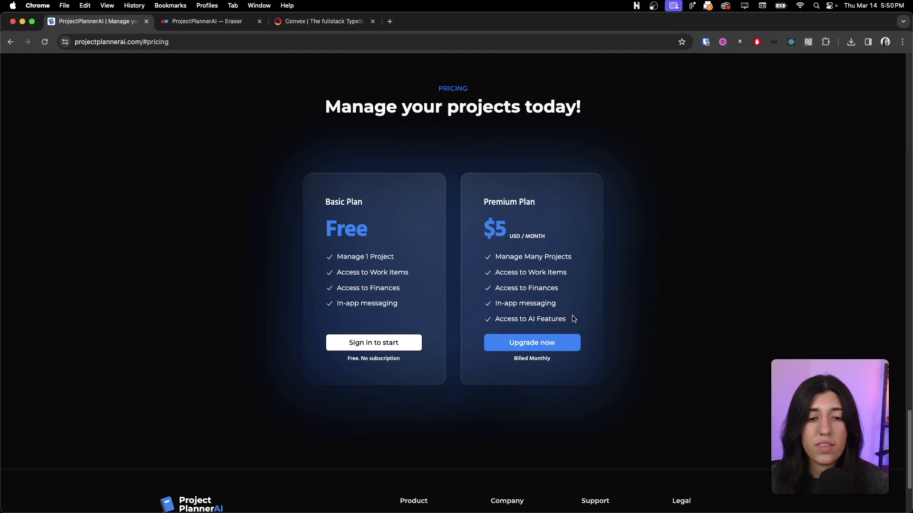
click(195, 24)
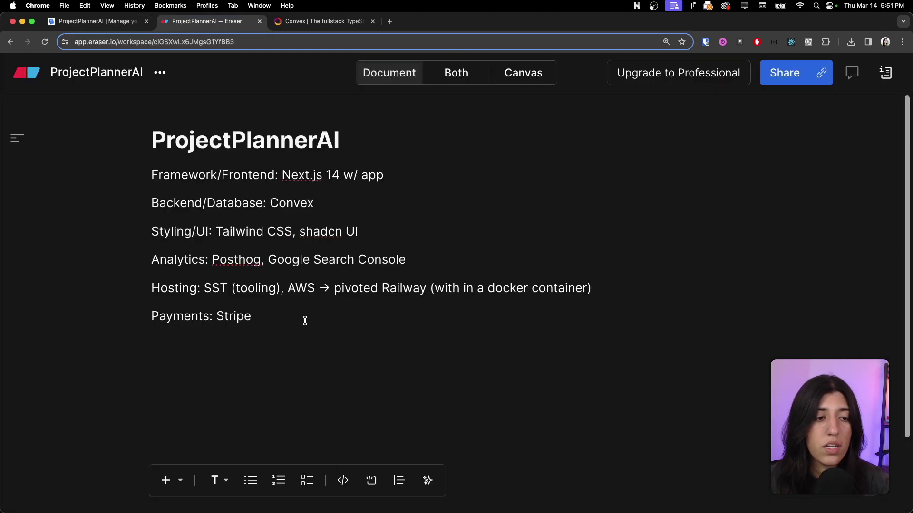
Place the cursor below 'Payments: Stripe' and glance back at the pricing page
click(284, 328)
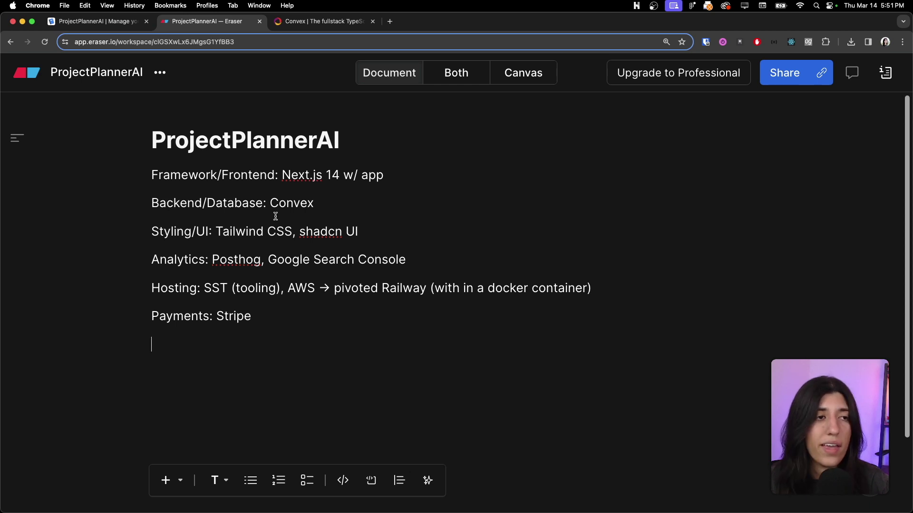
click(102, 23)
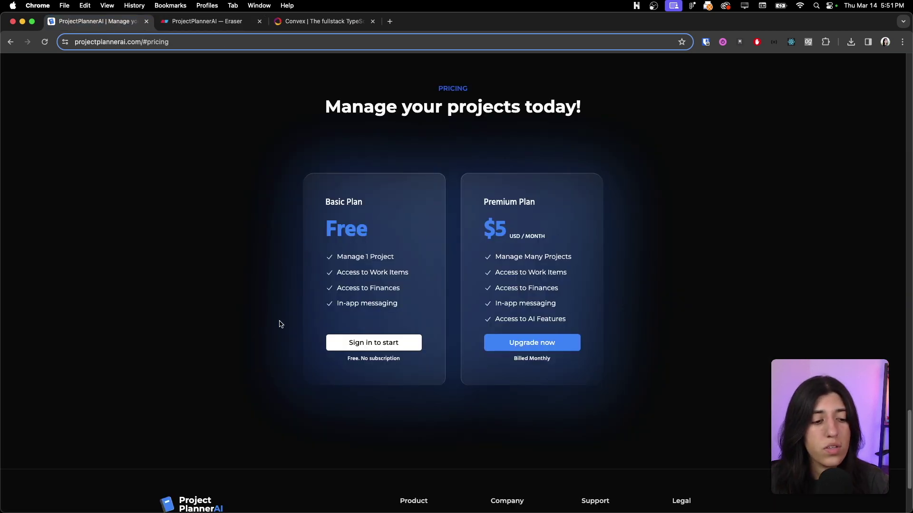
scroll(277, 324, down, 3)
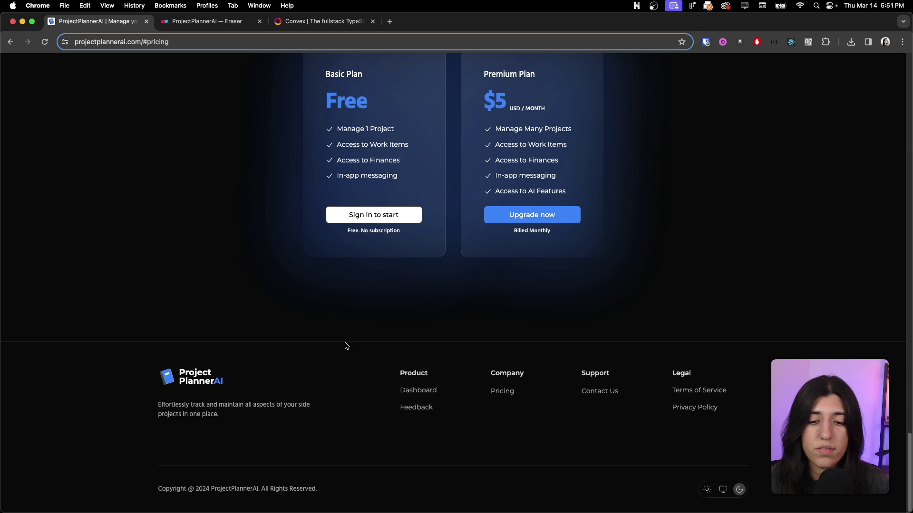
scroll(345, 347, up, 10)
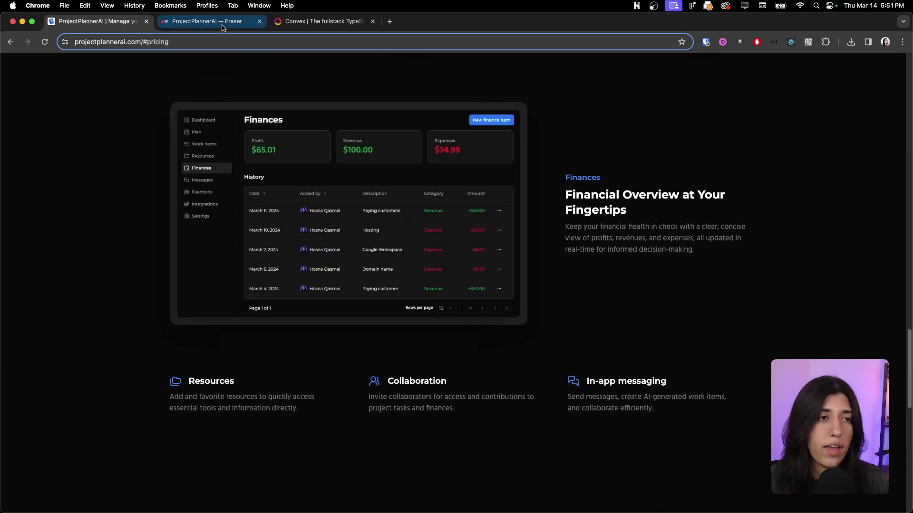
Add the line 'AI Features: OpenAI api' to the tech-stack document
click(222, 23)
text(AI Feature)
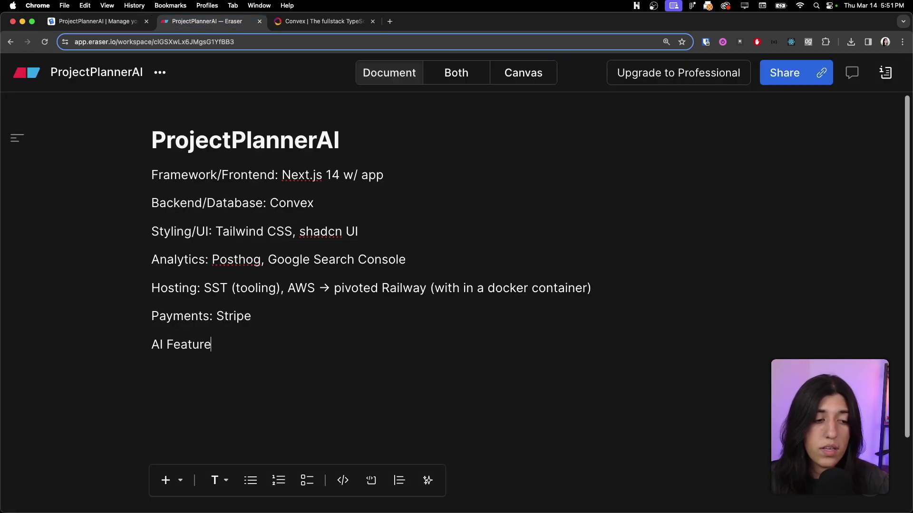
text(s: Op)
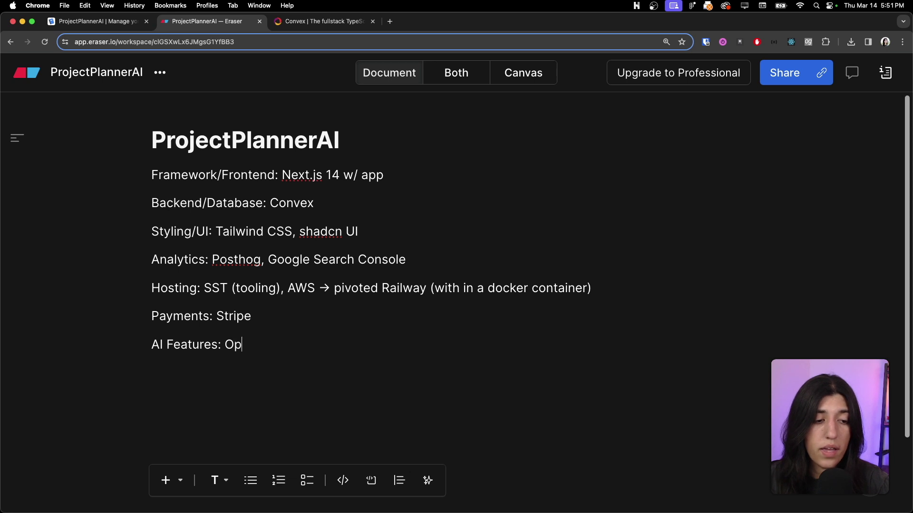
text(enAI )
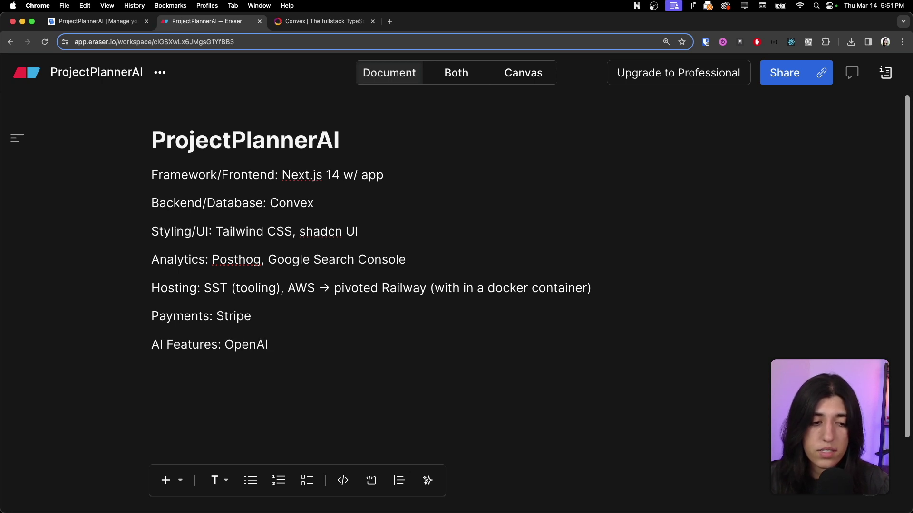
text(api,)
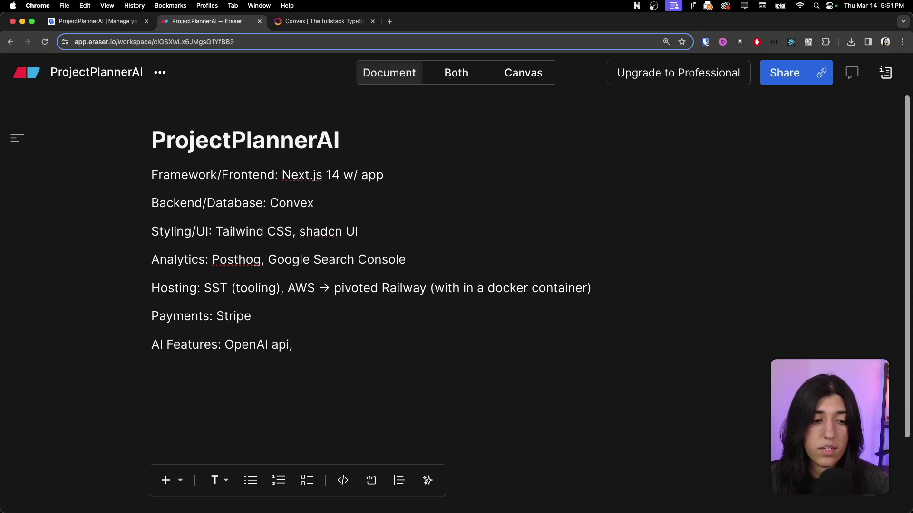
key(BackSpace)
key(BackSpace)
key(Return)
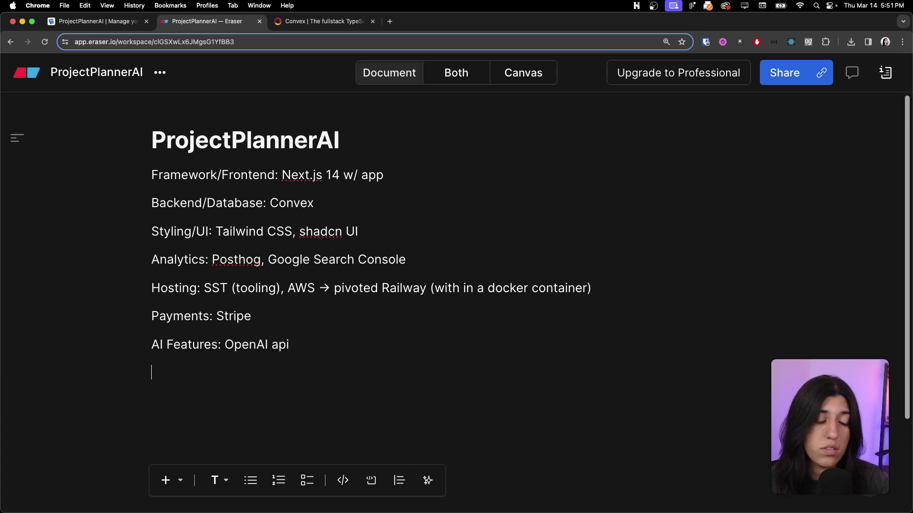
click(89, 26)
Open the ProjectPlannerAI team project and view its work items and user feedback
scroll(221, 158, up, 15)
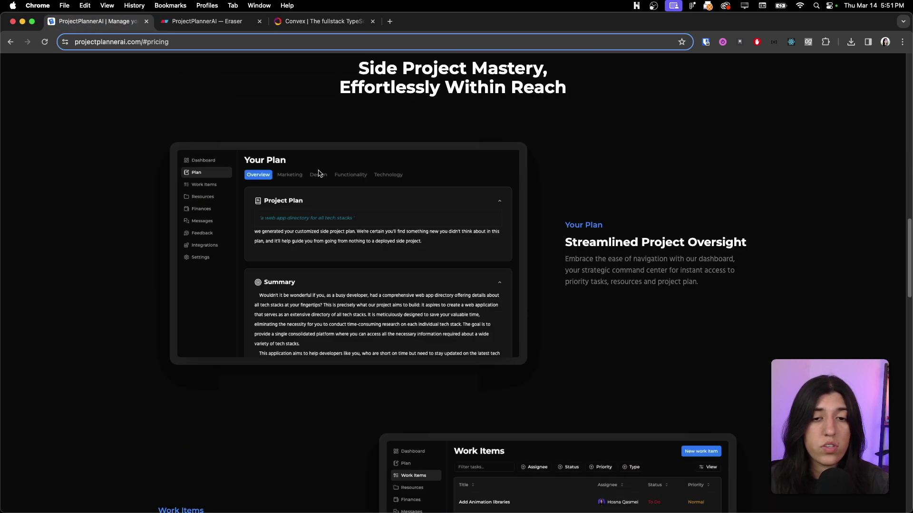
click(686, 75)
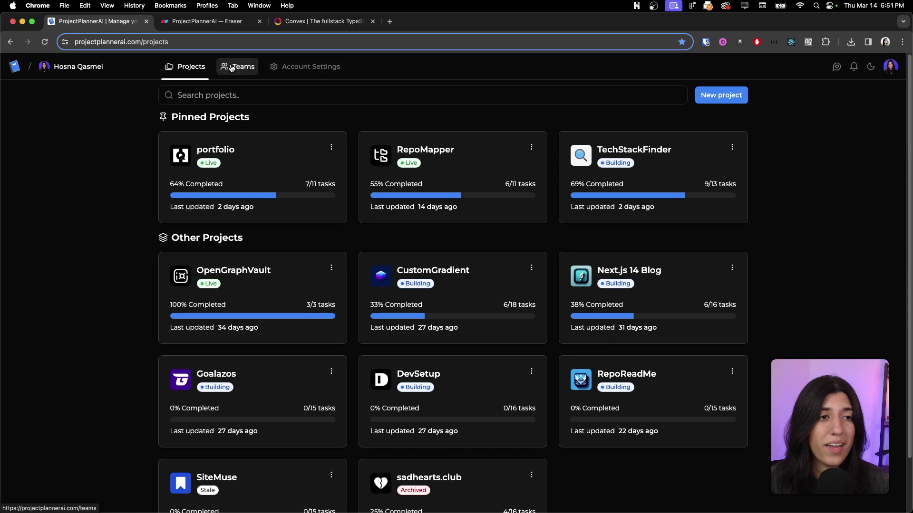
click(237, 66)
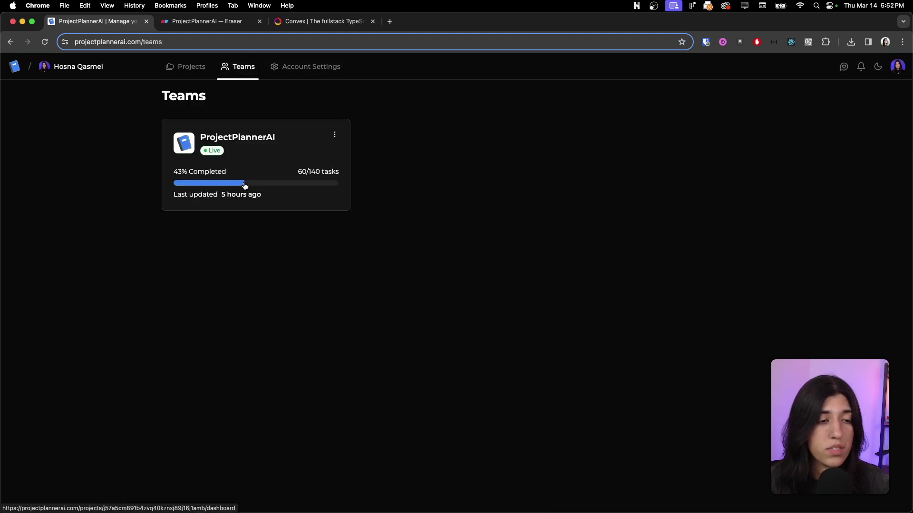
click(245, 186)
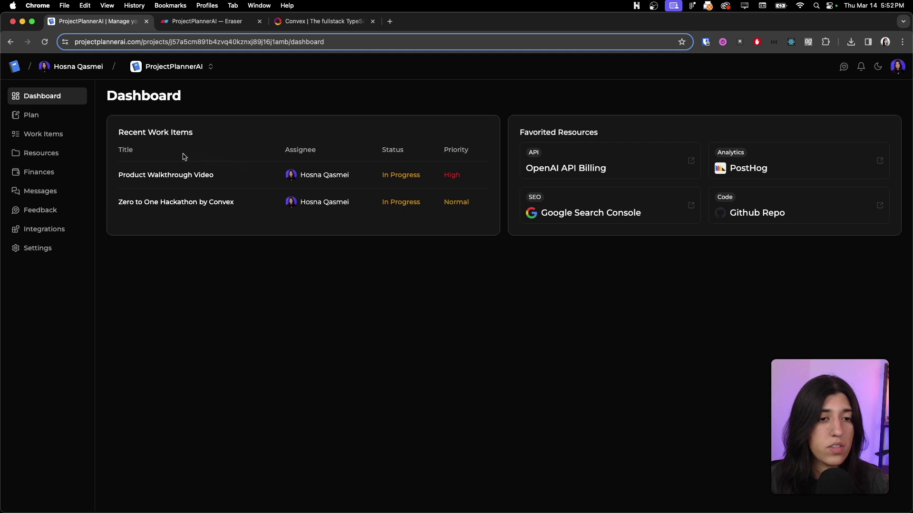
click(36, 135)
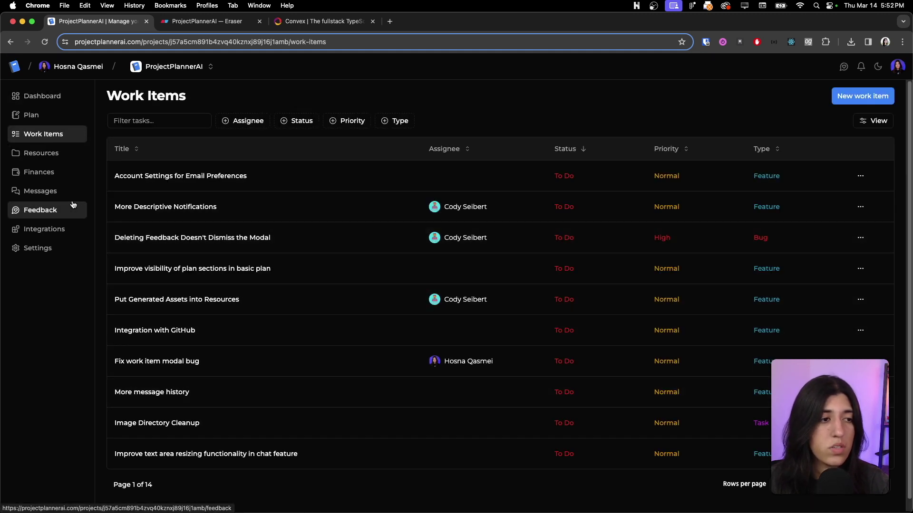
click(61, 210)
Scroll through the feedback, then in Eraser begin an 'Emails: Resend' line below AI Features
scroll(274, 302, down, 10)
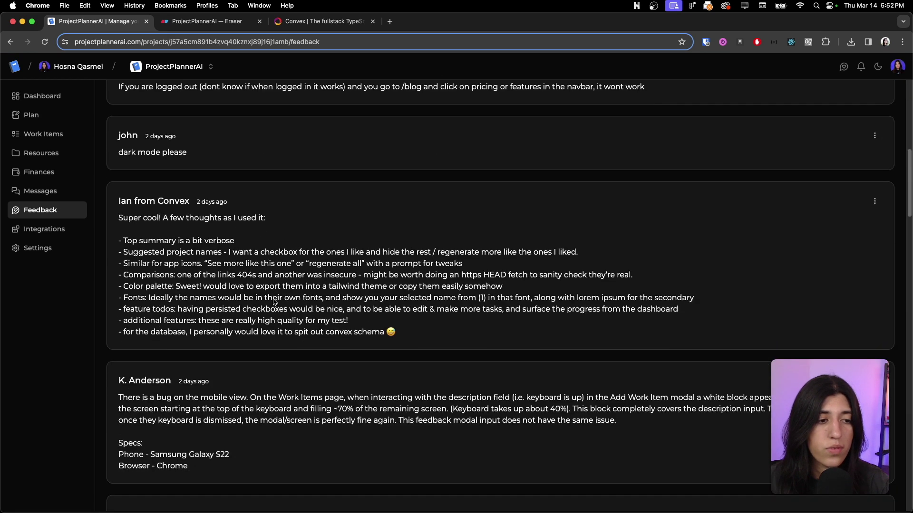
scroll(274, 300, down, 6)
scroll(273, 299, down, 5)
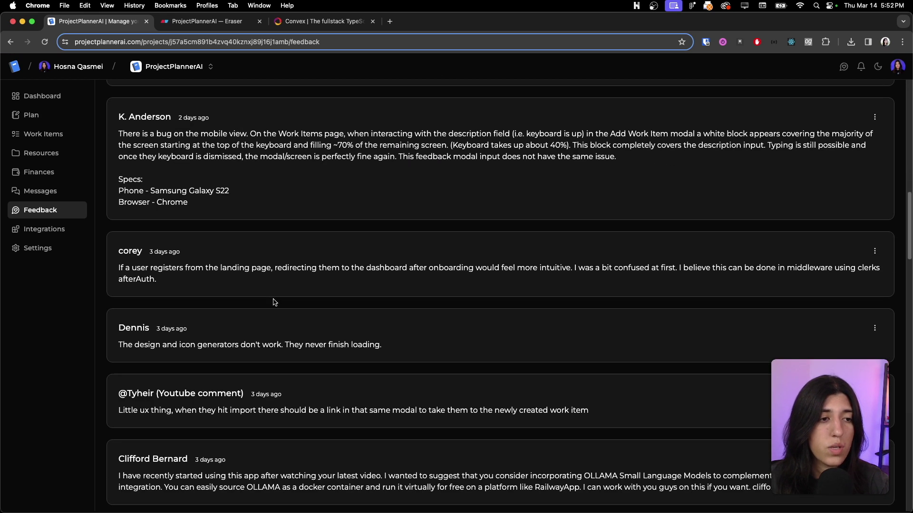
scroll(289, 302, down, 3)
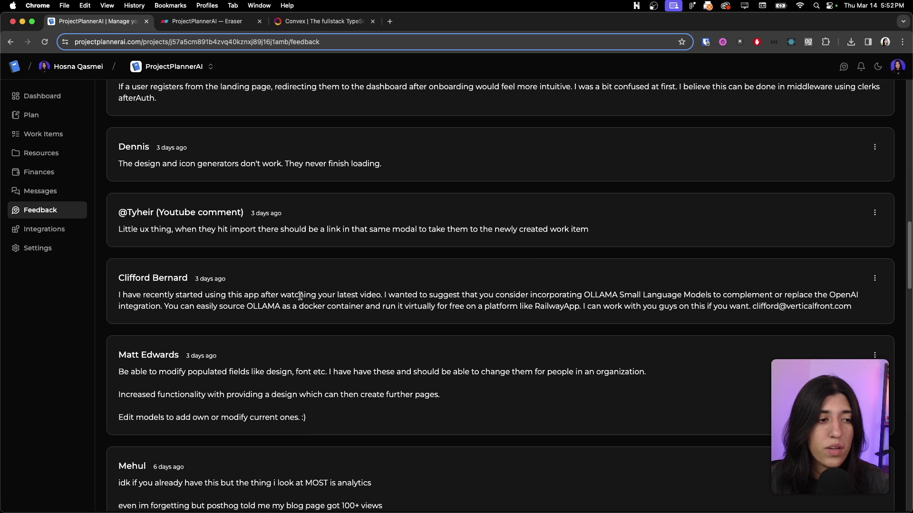
key(ctrl+Tab)
text(Email)
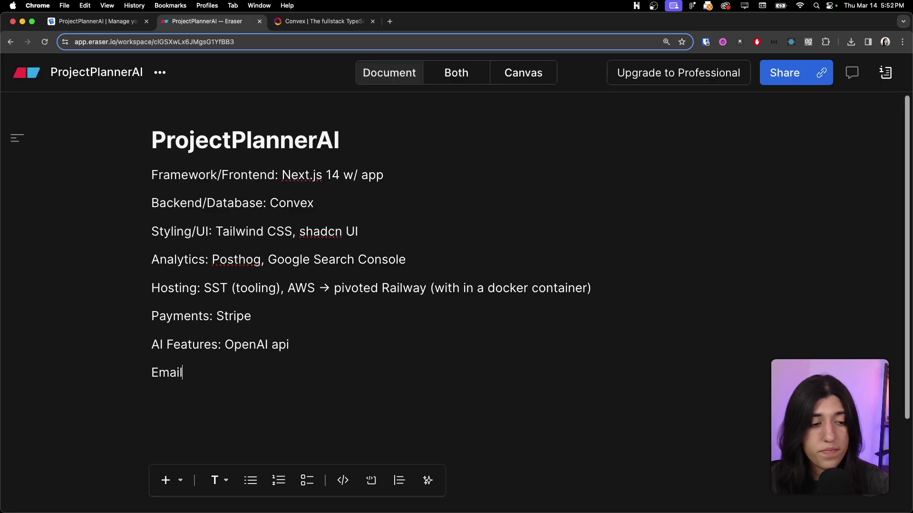
text(s: Resend,)
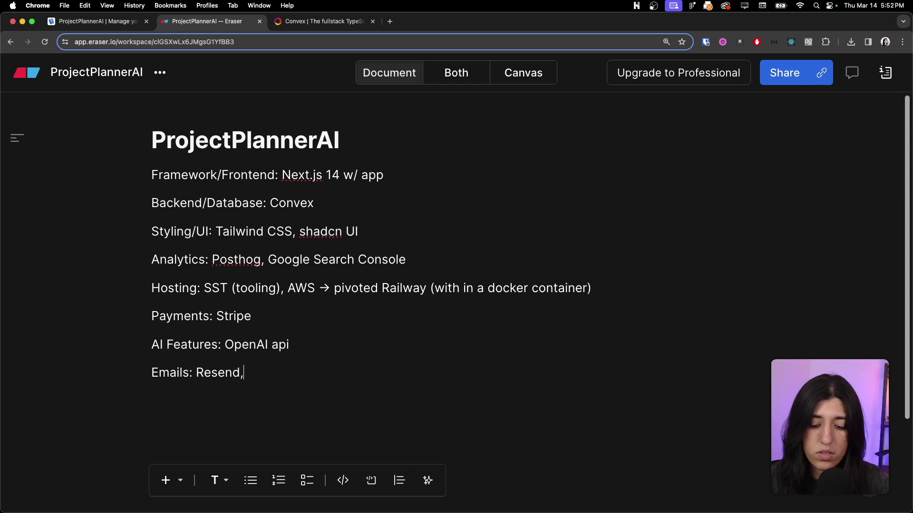
text( (lnte)
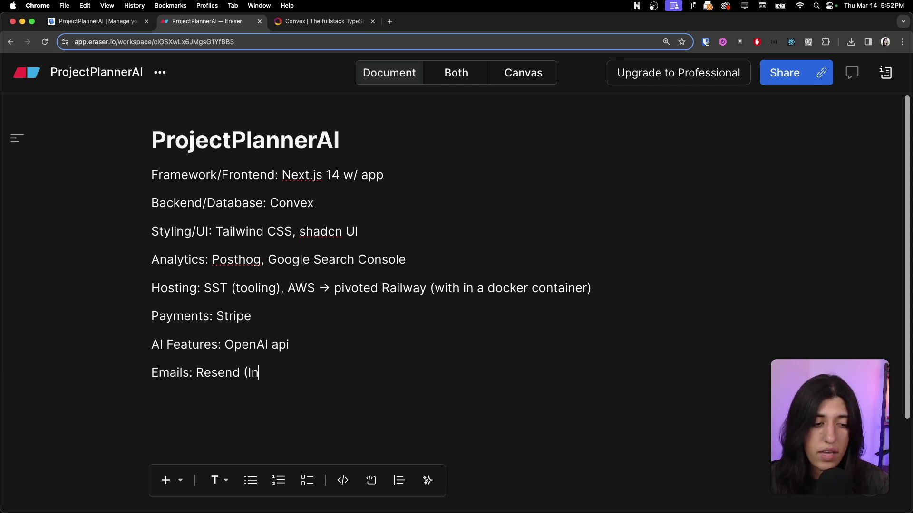
Fix the typos so the last entry reads 'Emails: Resend (Invite collaborator emails)'
key(BackSpace)
key(BackSpace)
text(ci)
key(BackSpace)
key(BackSpace)
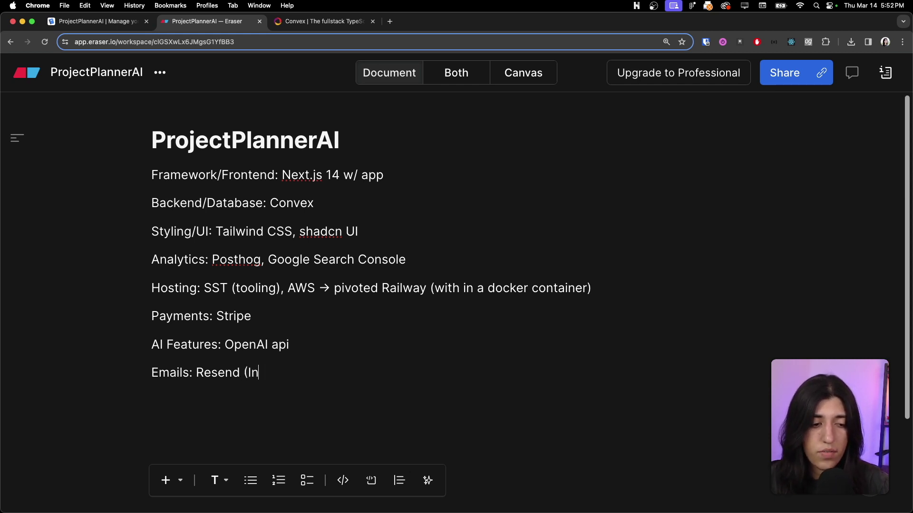
text(vite collaborator emails)
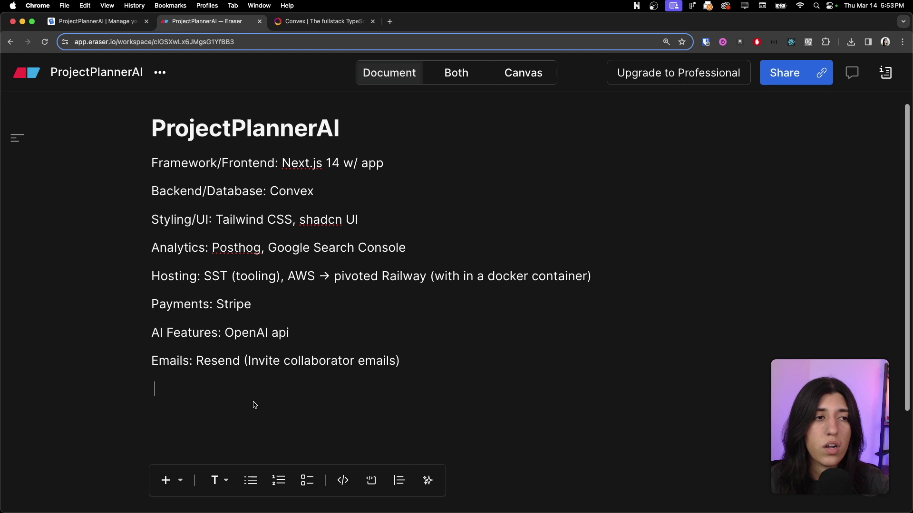
scroll(254, 405, down, 2)
scroll(254, 403, up, 3)
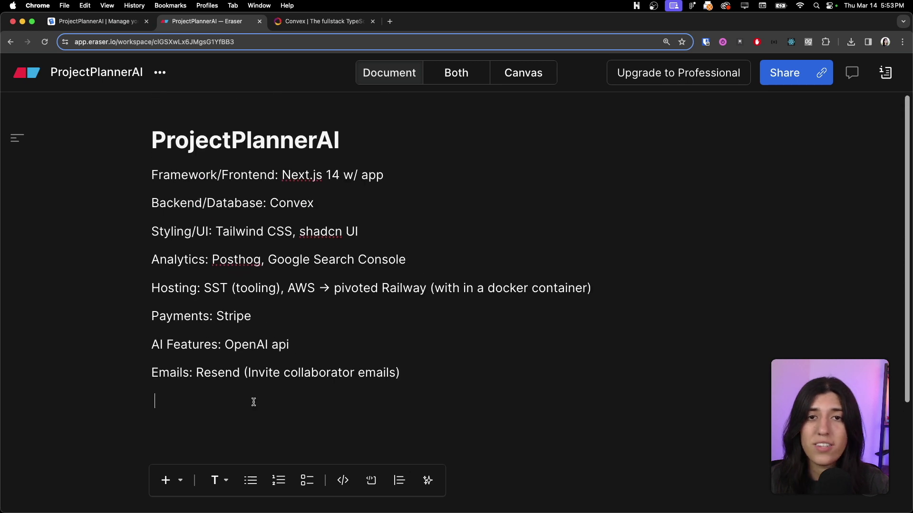